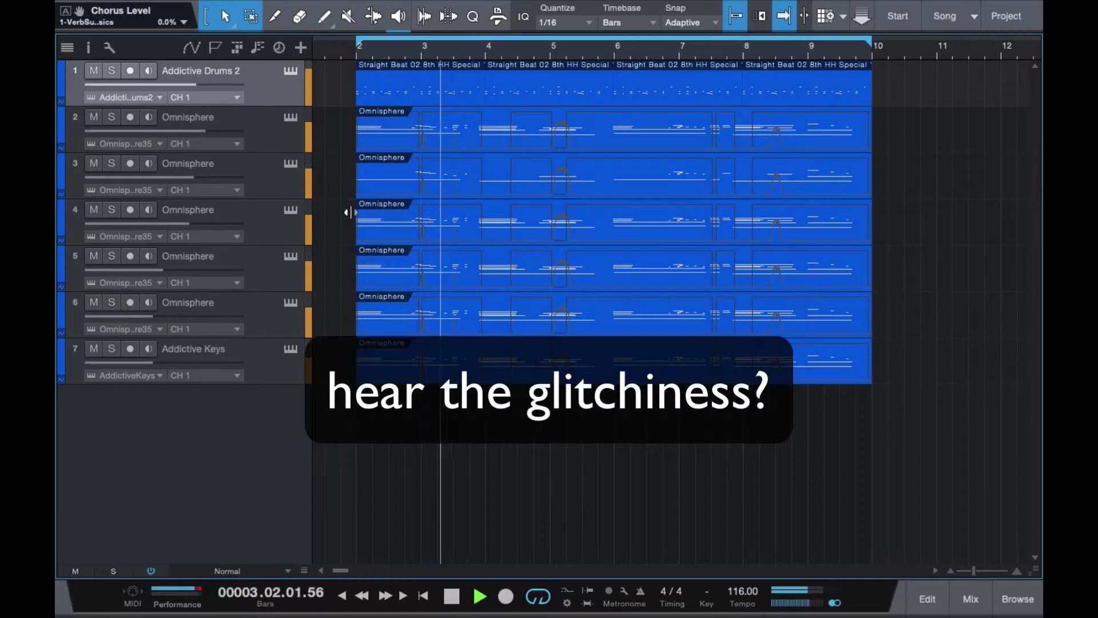
- Listen to the arrangement, then return the playhead to the loop start
key("space")
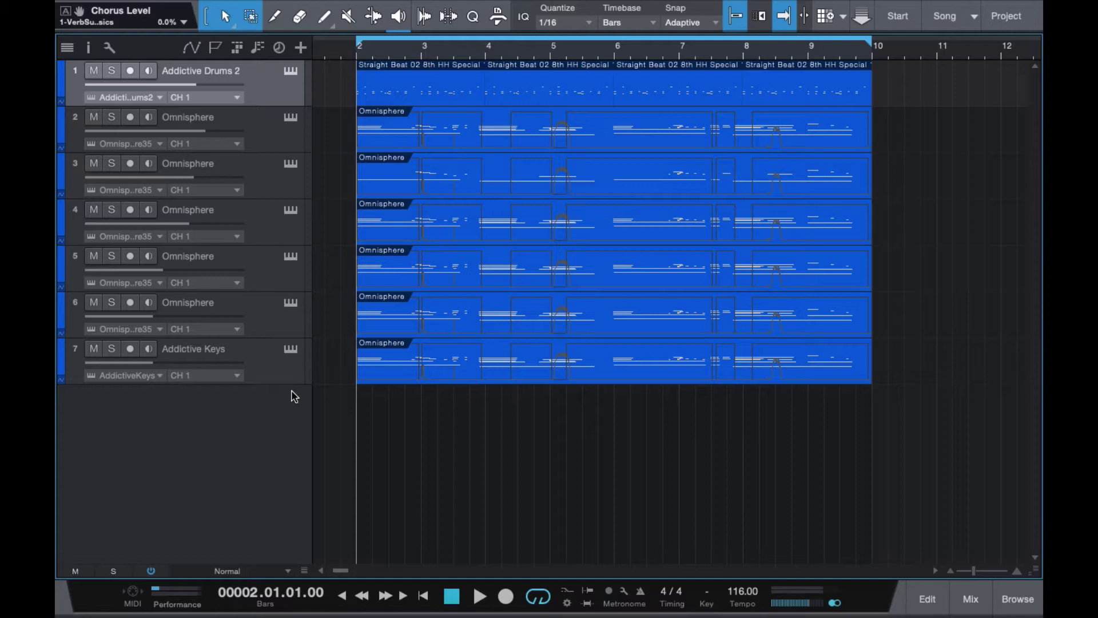
key("space")
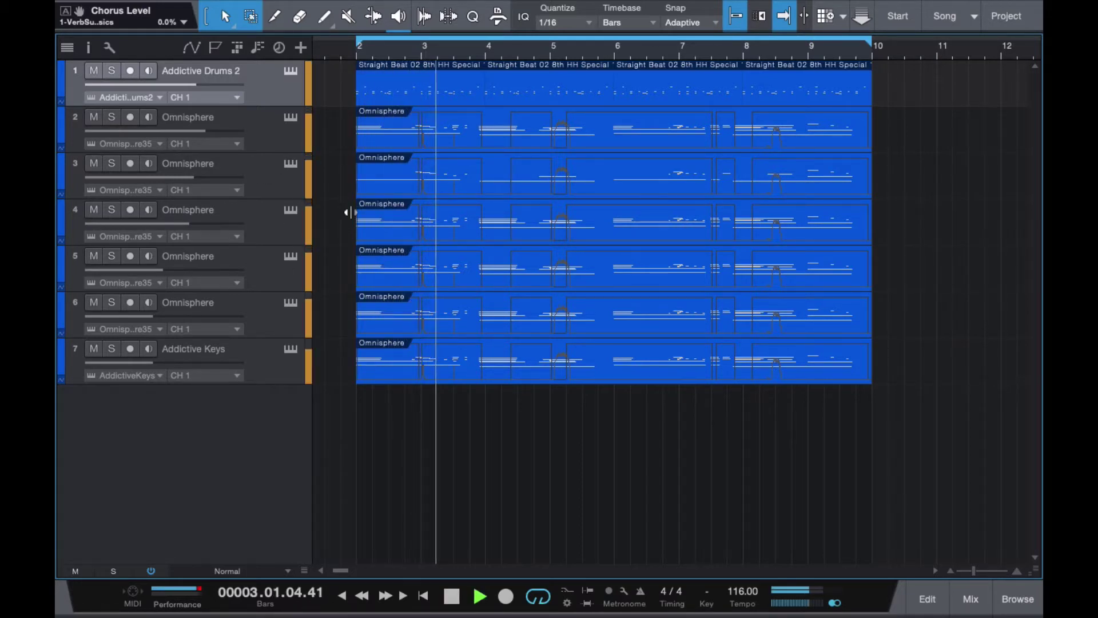
key("space")
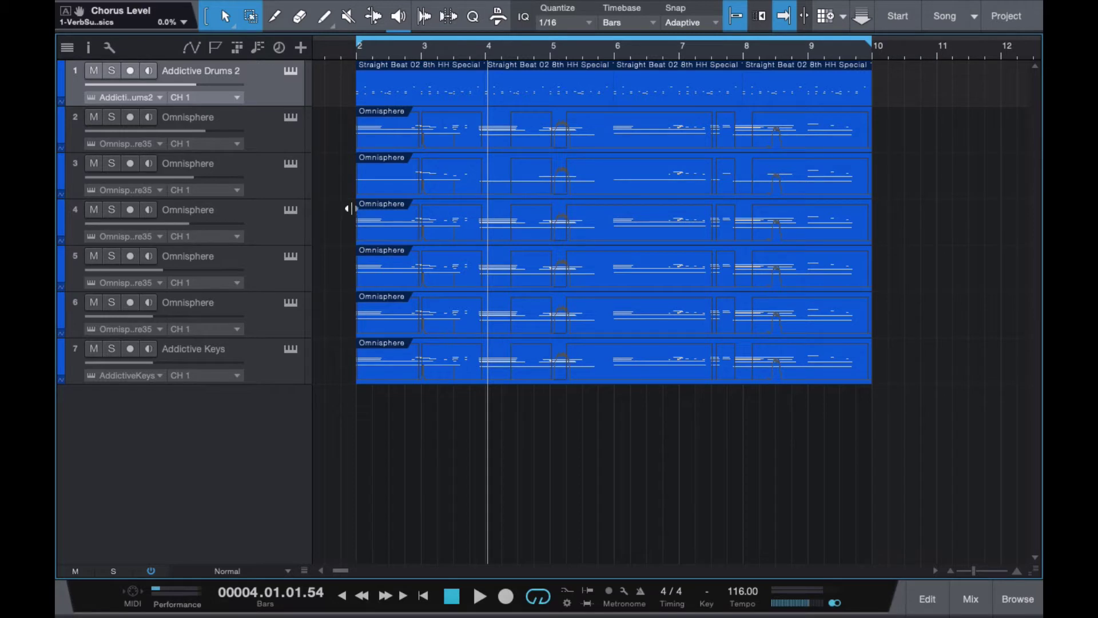
key("KP_1")
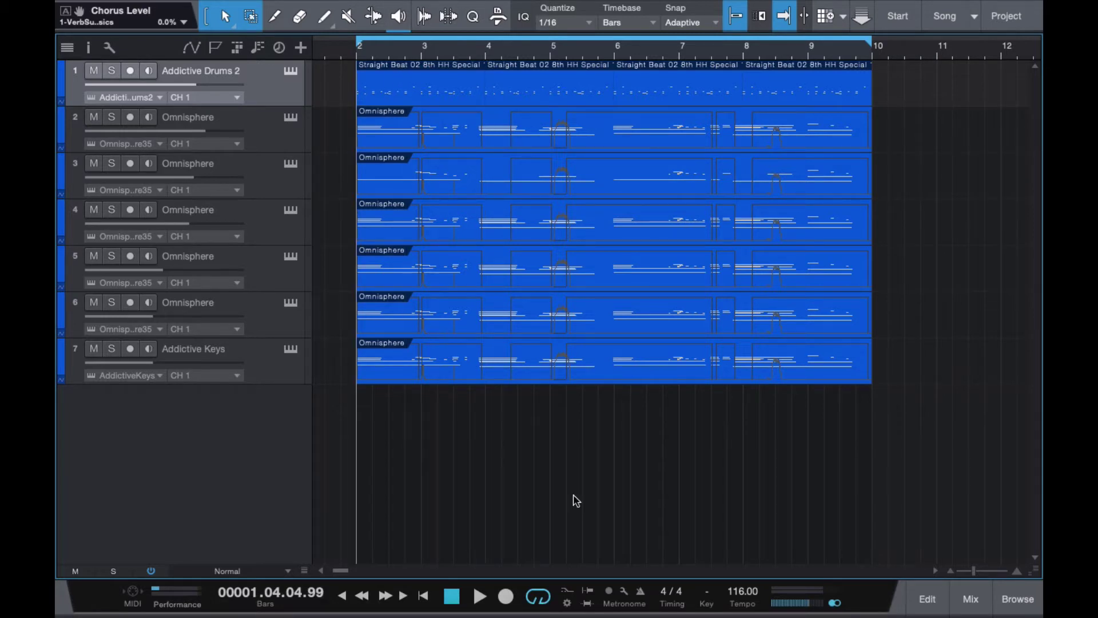
- Merge the four Straight Beat events on track 1 into one event
right_click(263, 85)
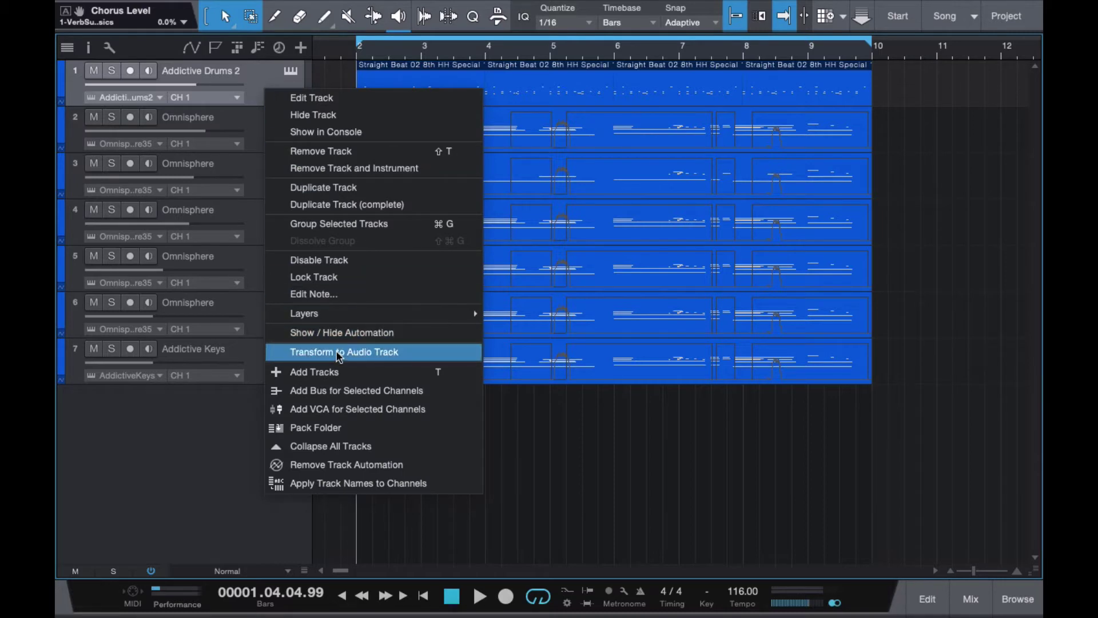
left_click(200, 461)
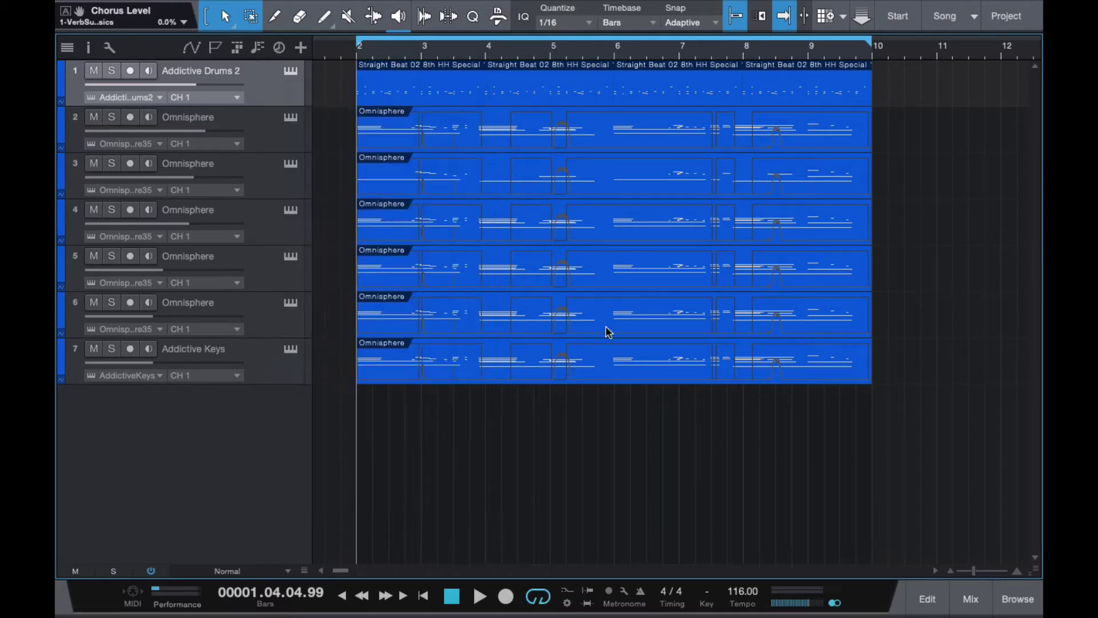
left_click_drag(902, 106, 383, 65)
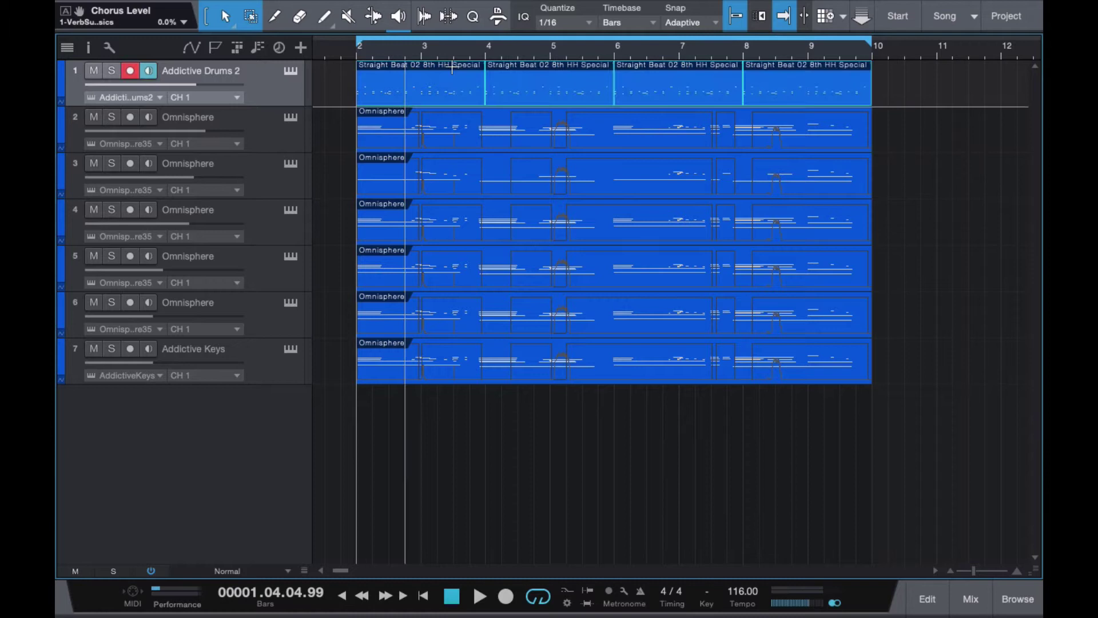
right_click(552, 91)
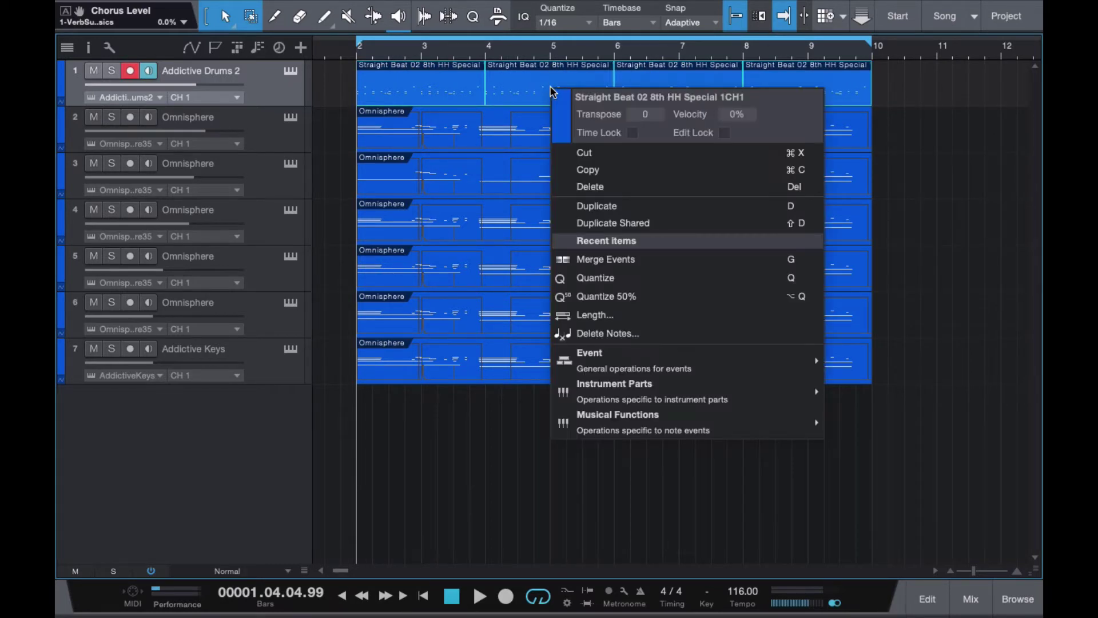
left_click(617, 256)
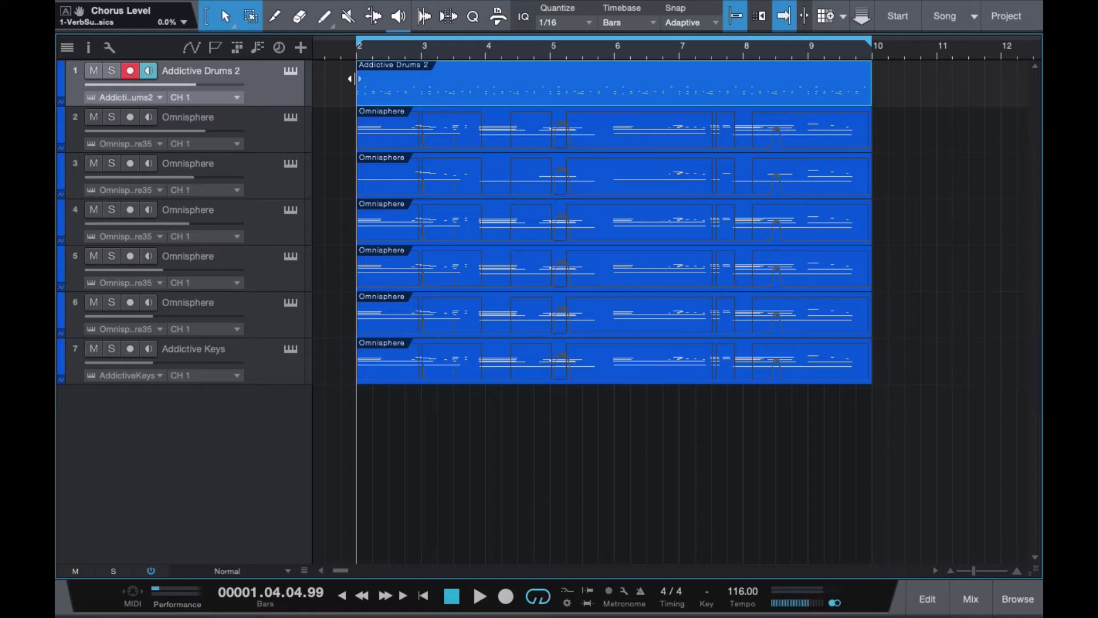
- Disarm the Addictive Drums 2 track and transform it to an audio track with its tail
left_click(128, 71)
right_click(269, 88)
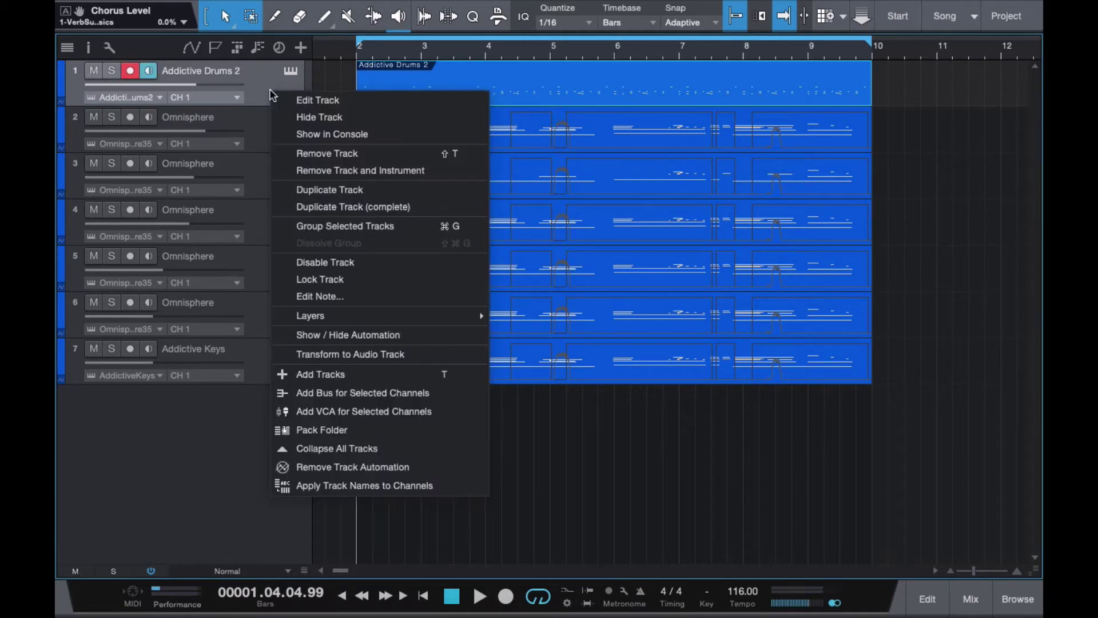
left_click(379, 356)
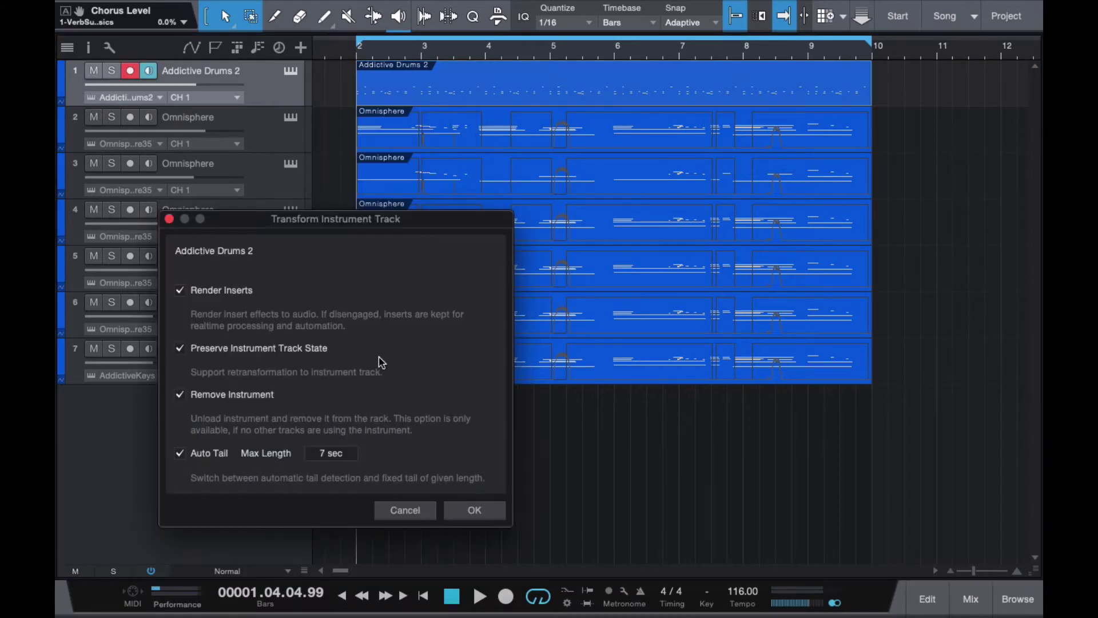
left_click(475, 510)
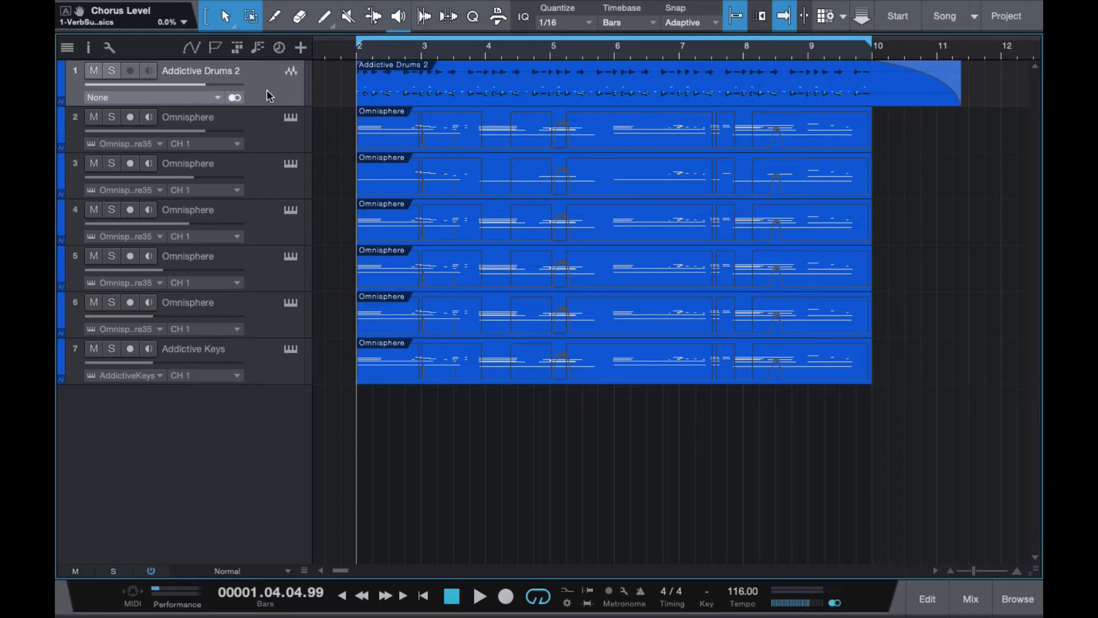
- Transform the Addictive Drums 2 track back into an instrument track
right_click(267, 93)
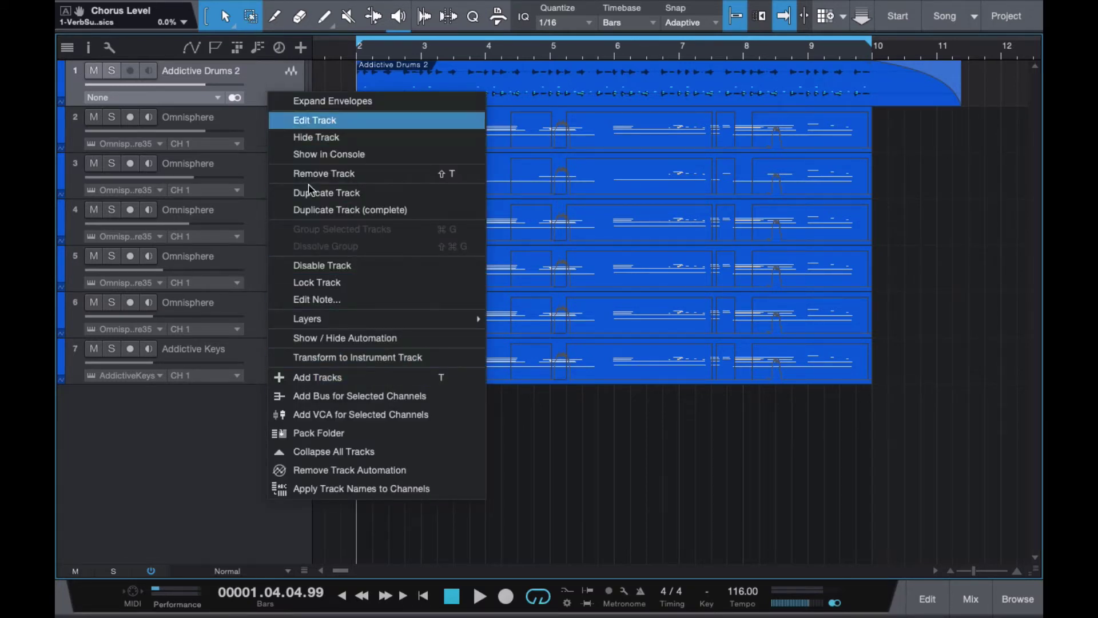
left_click(360, 357)
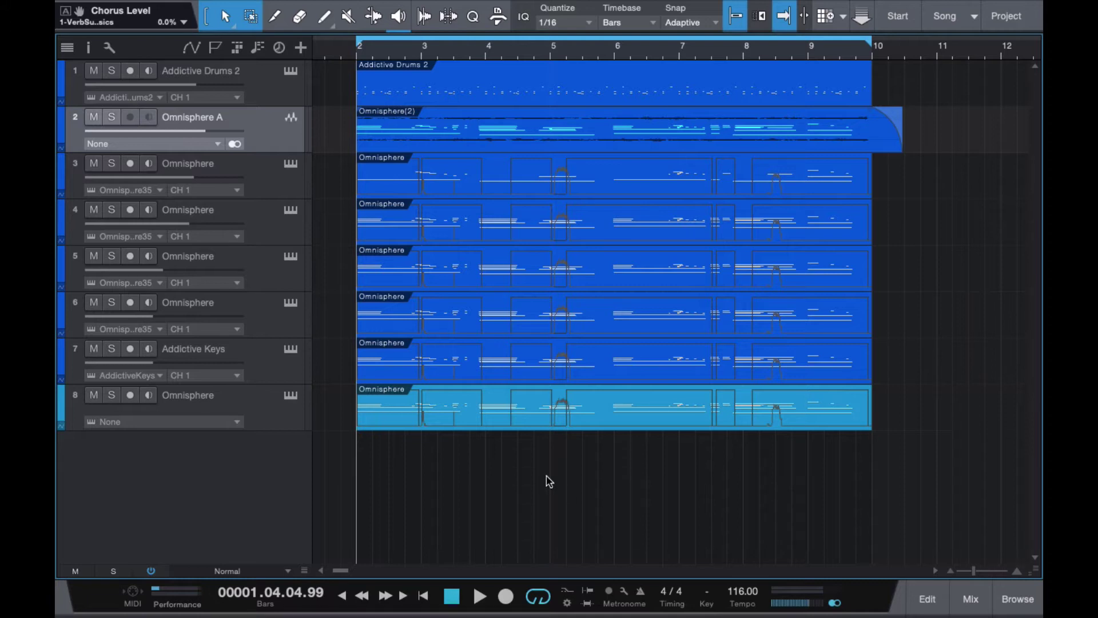
- Select and disarm Omnisphere track 3, then briefly audition the song
left_click(271, 173)
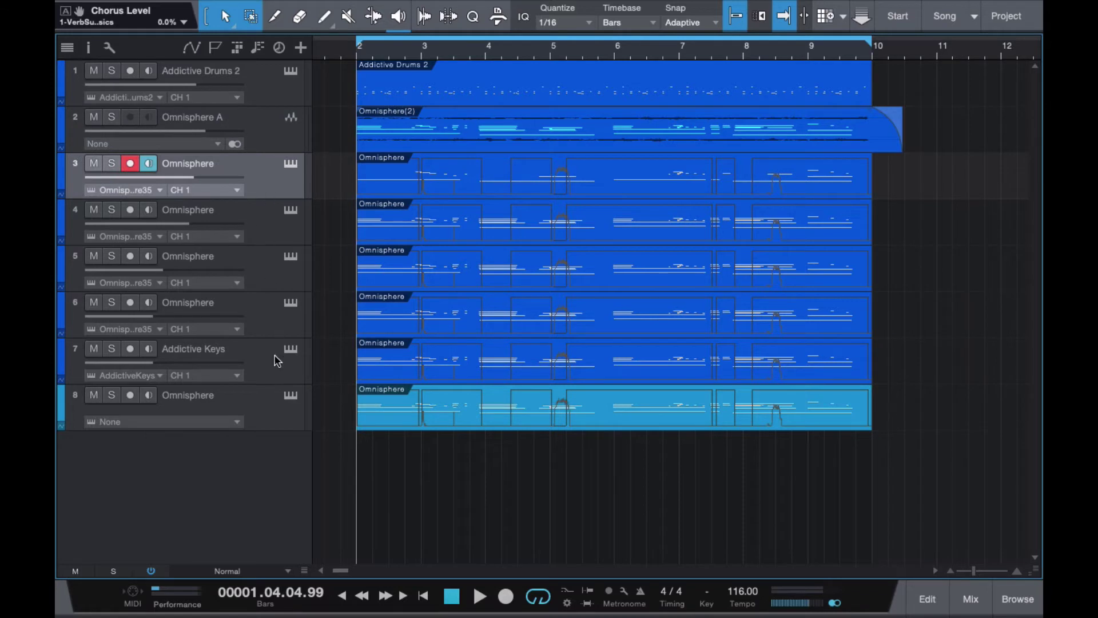
left_click(130, 163)
key("space")
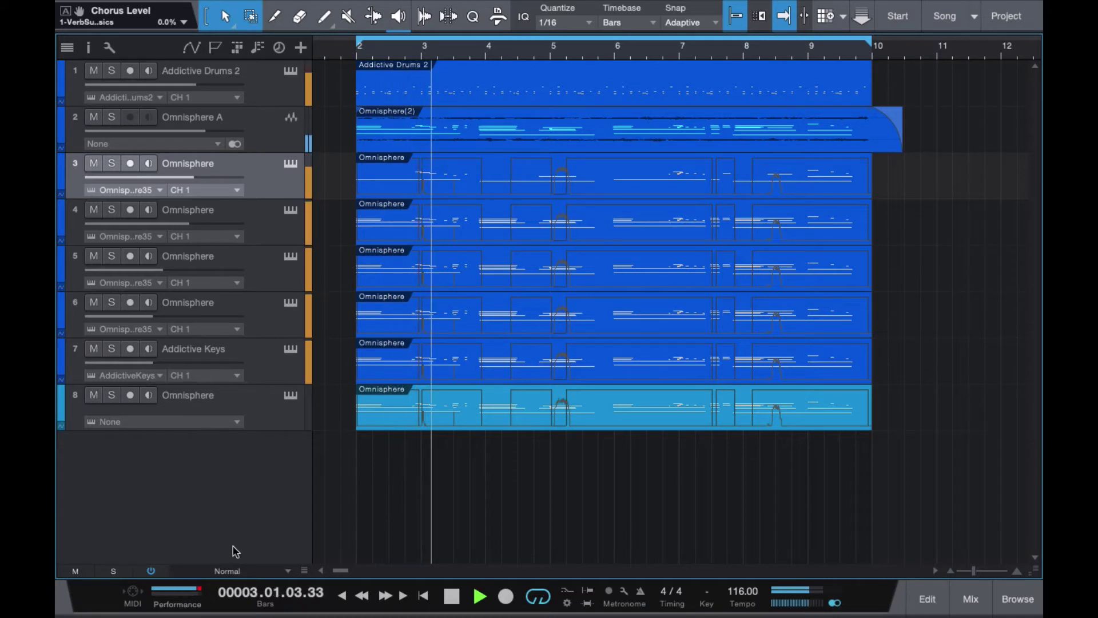
key("space")
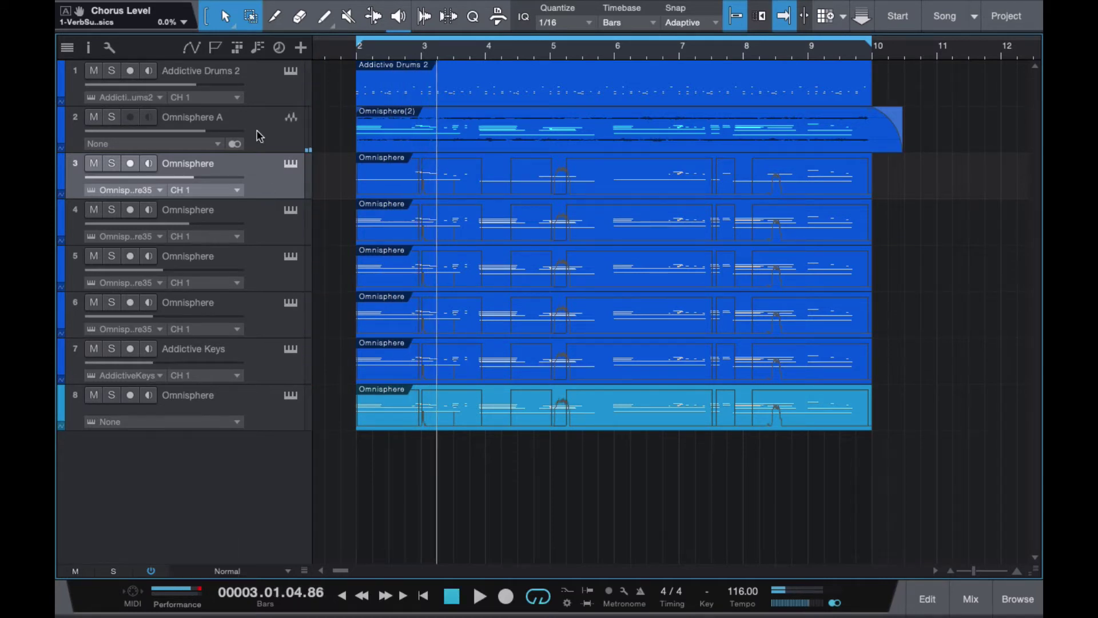
- Render tracks 3–7 through Addictive Keys to audio and play the result
left_click(265, 352, "shift")
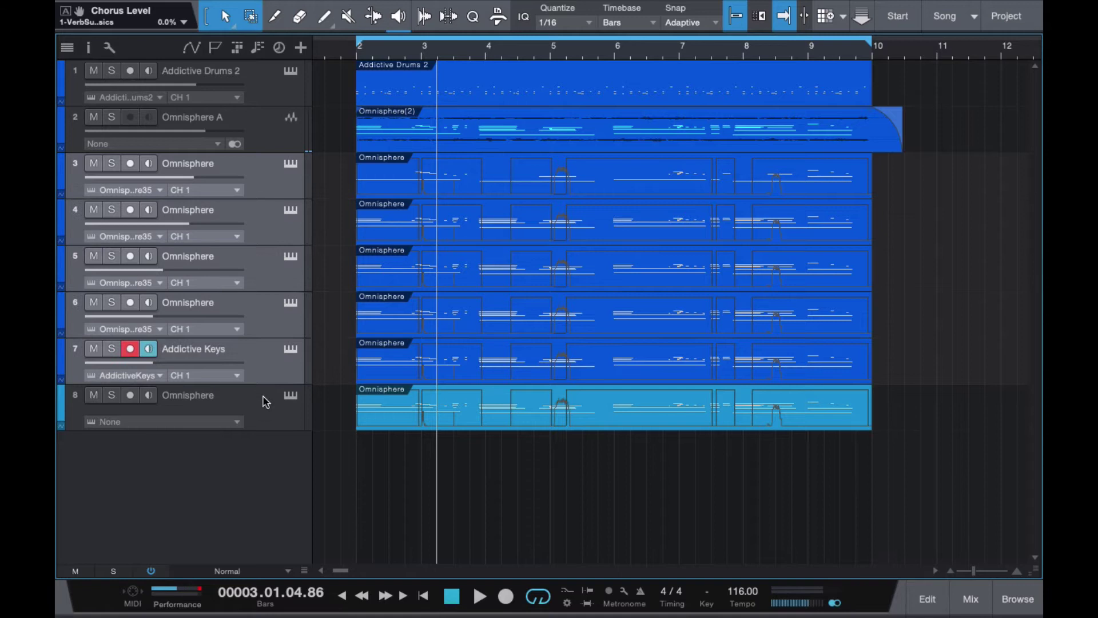
right_click(266, 401)
left_click(483, 514)
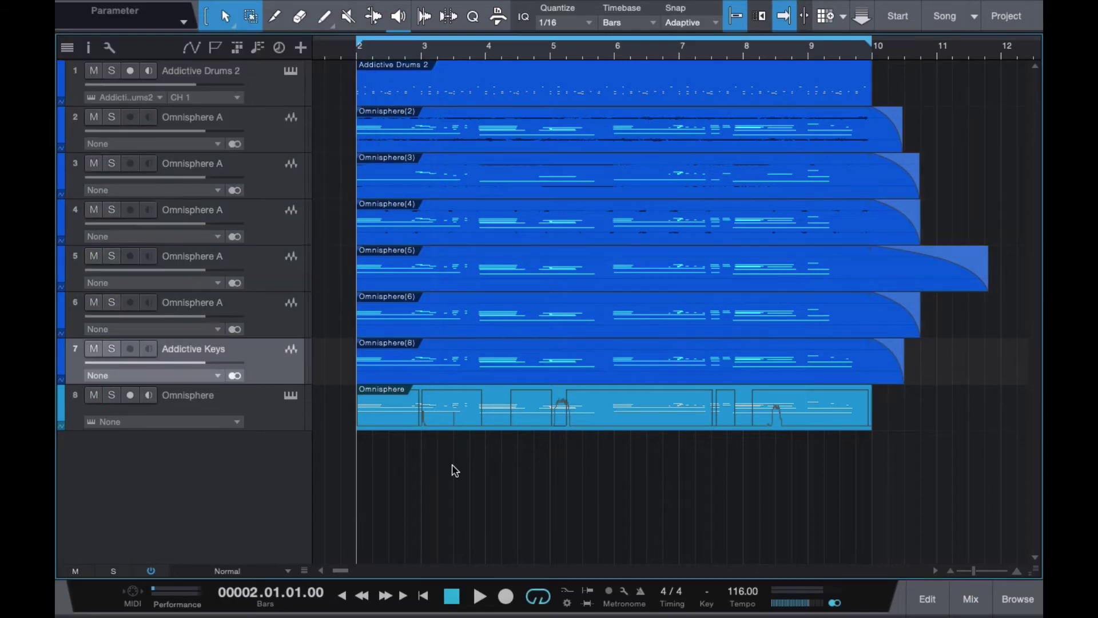
left_click(479, 596)
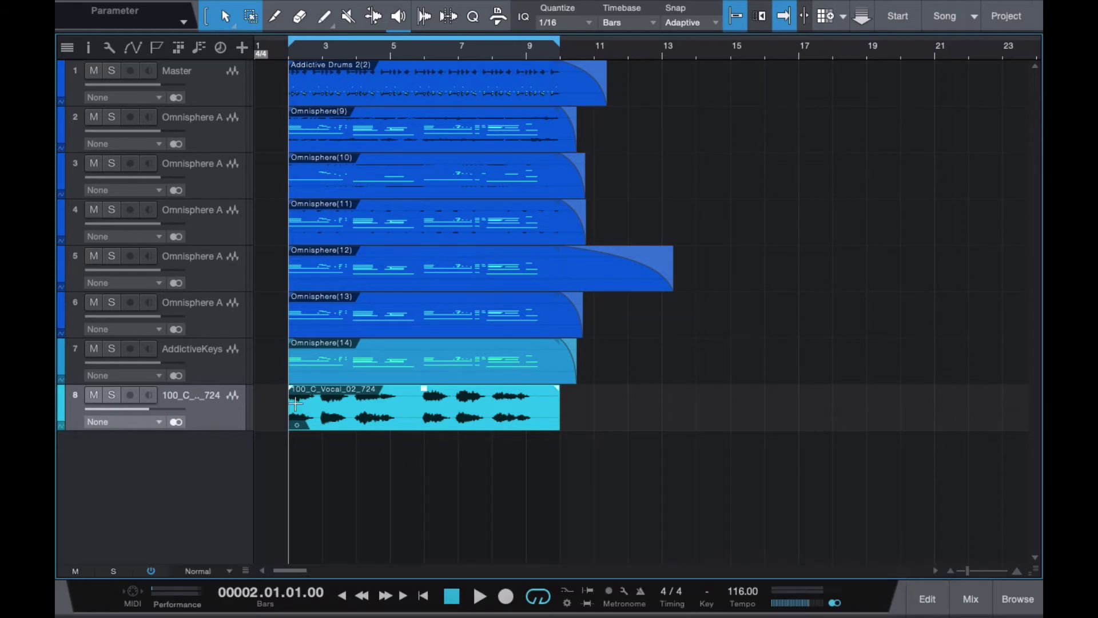
- Solo the vocal on track 8, play it alone, then stop and unsolo it
left_click(112, 394)
key("space")
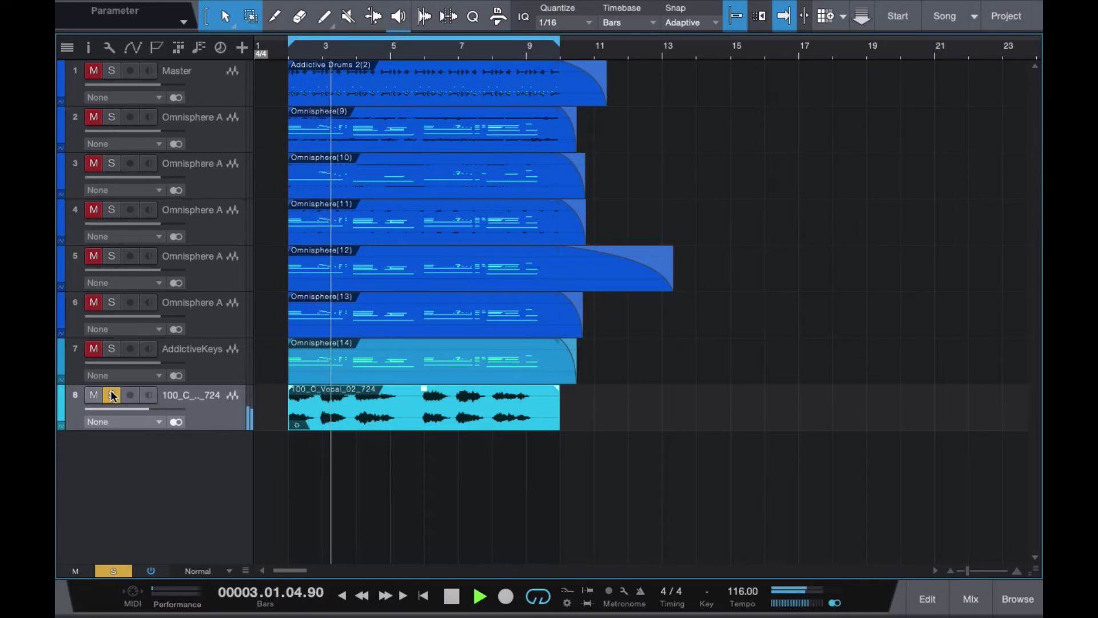
key("space")
left_click(112, 395)
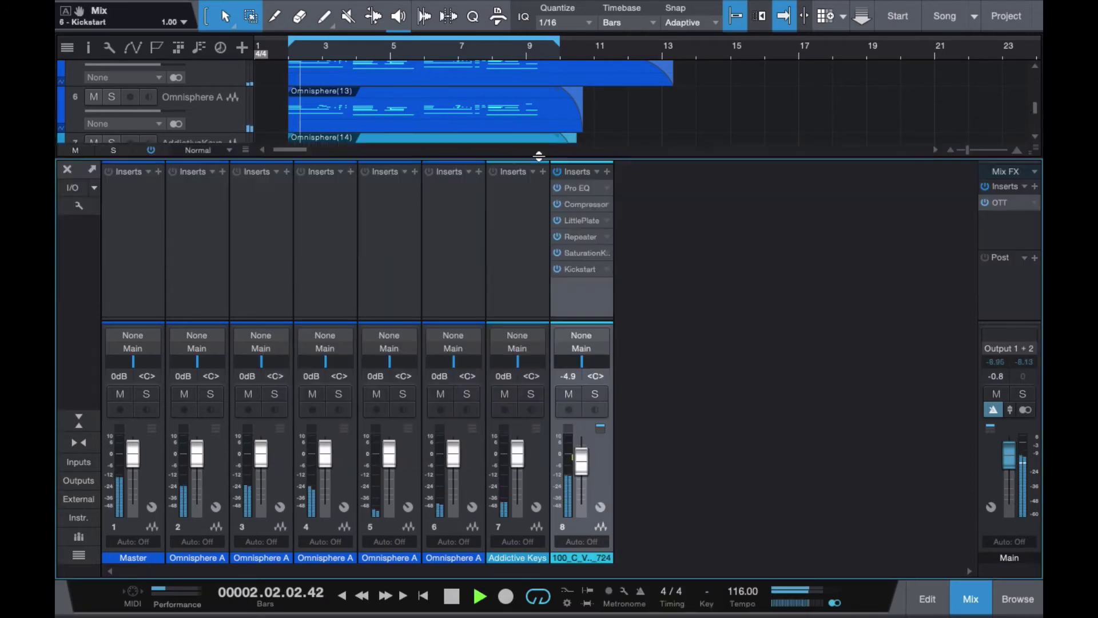
- Stop playback, close the mixer to show all eight tracks, and play briefly
key("space")
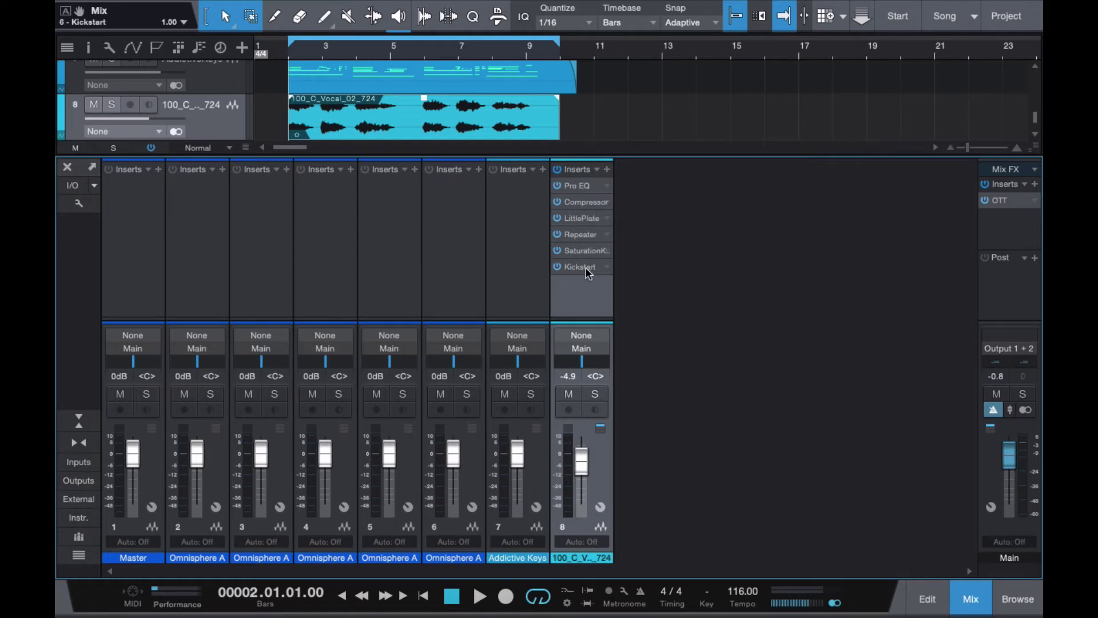
left_click(66, 168)
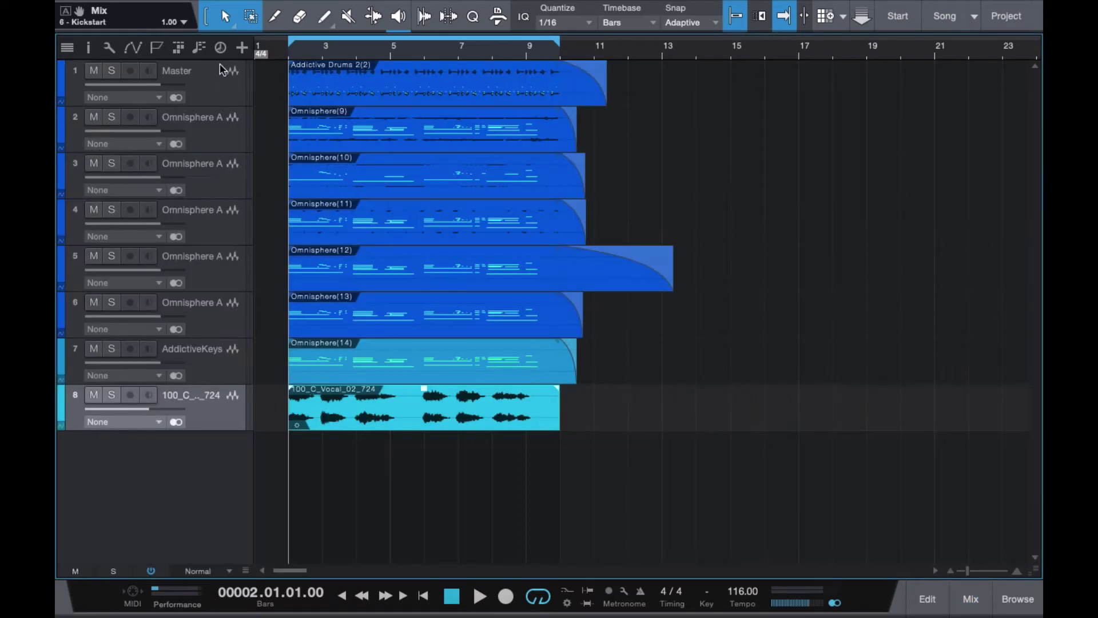
key("space")
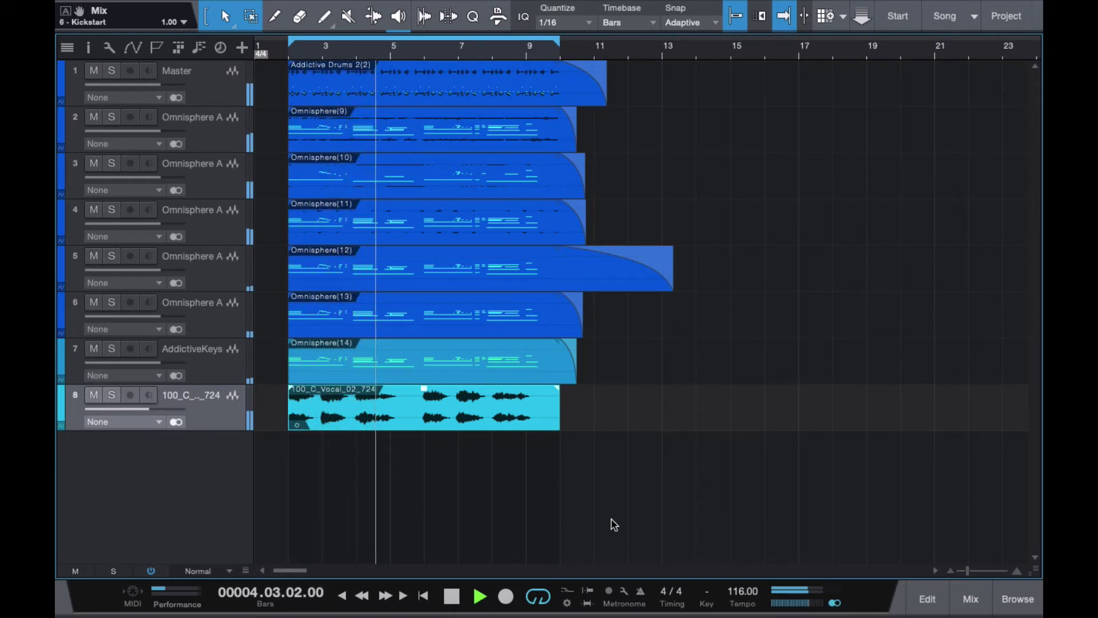
key("space")
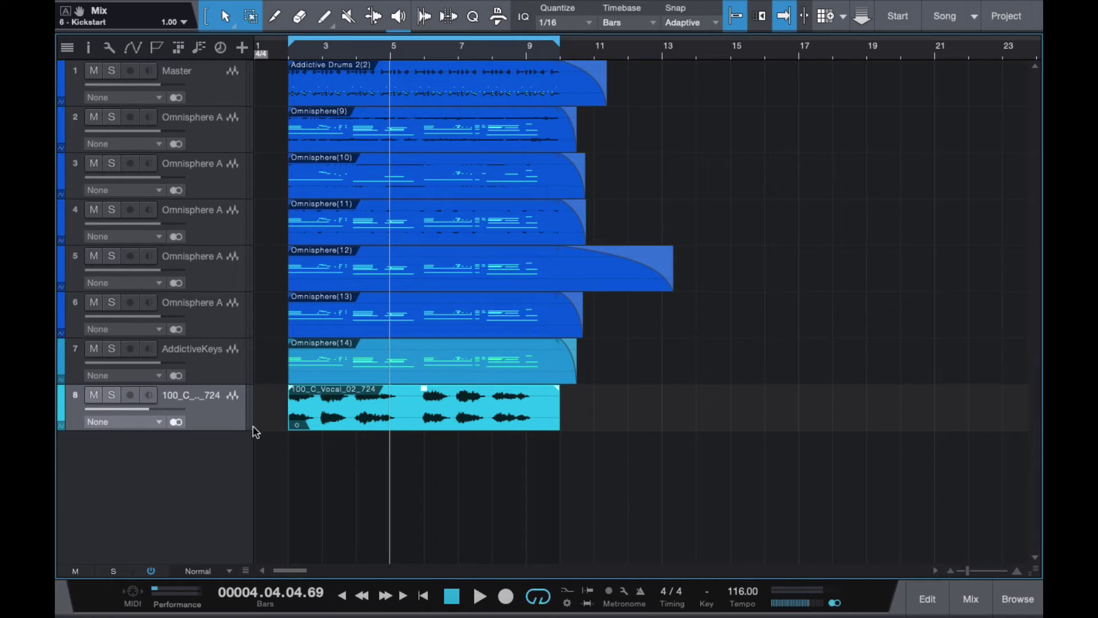
- Transform the vocal track to rendered audio with Preserve Realtime State ticked
right_click(211, 406)
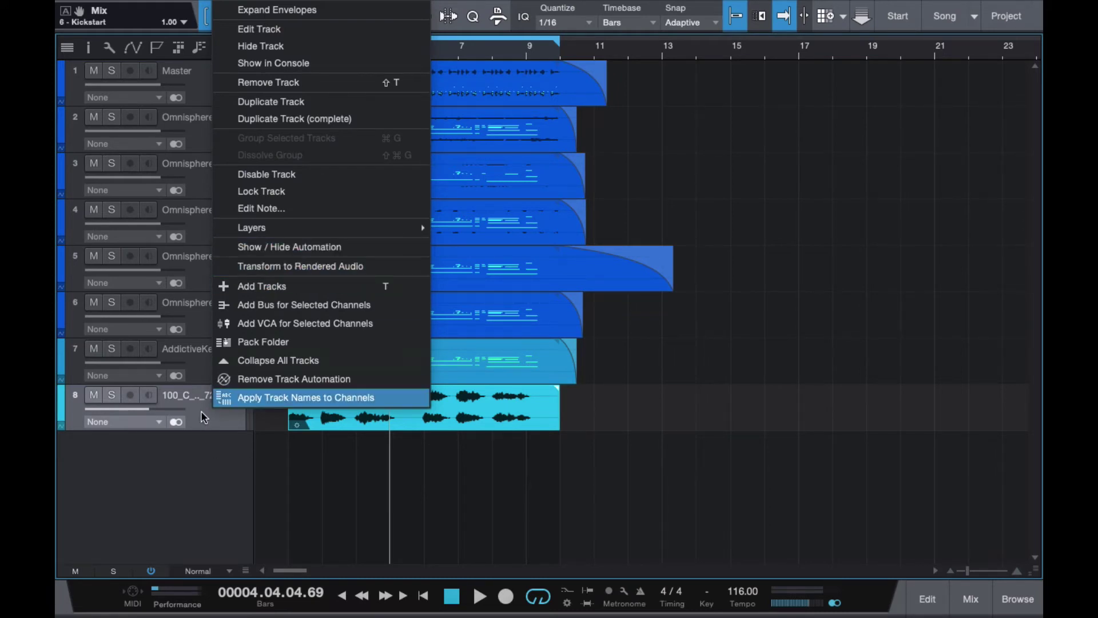
left_click(308, 266)
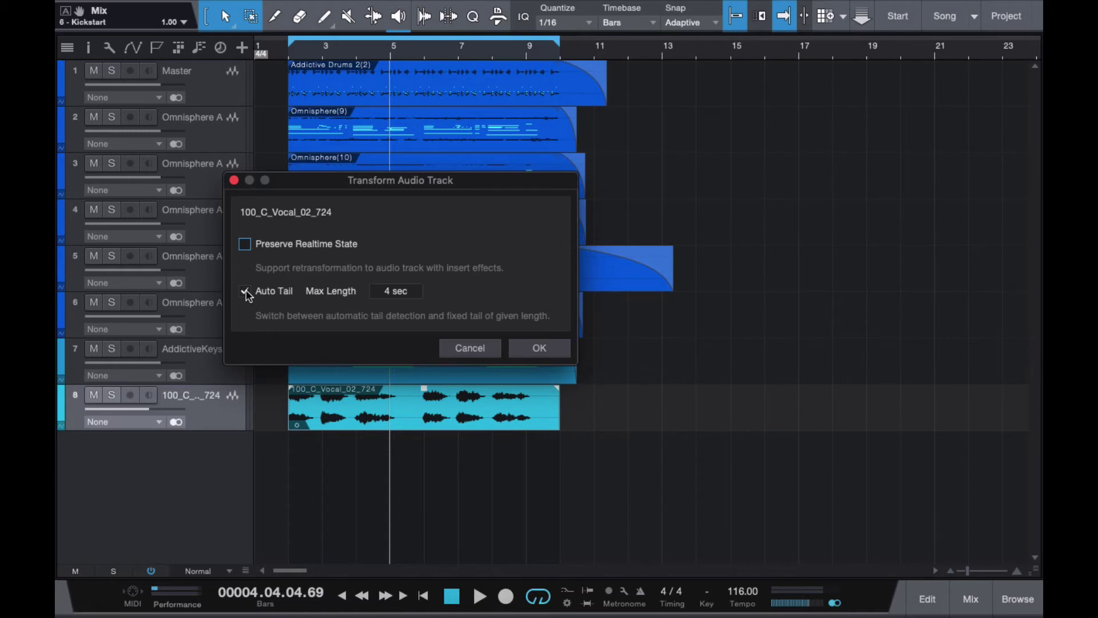
left_click(251, 246)
left_click(536, 347)
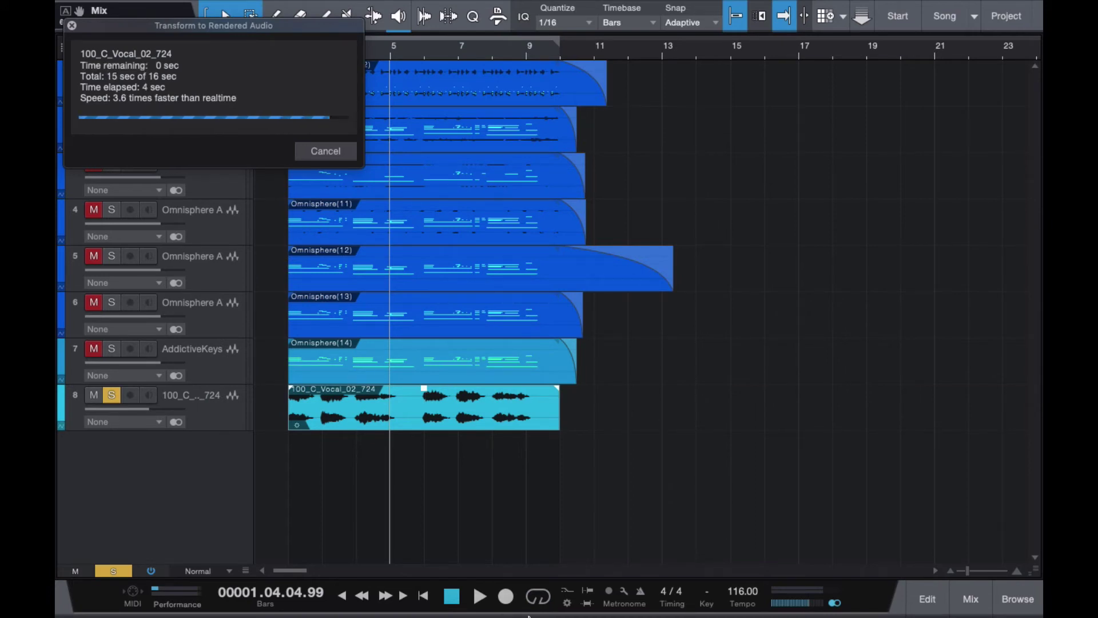
- Close the mixer, return to the song start, and play back the rendered vocal
key("F3")
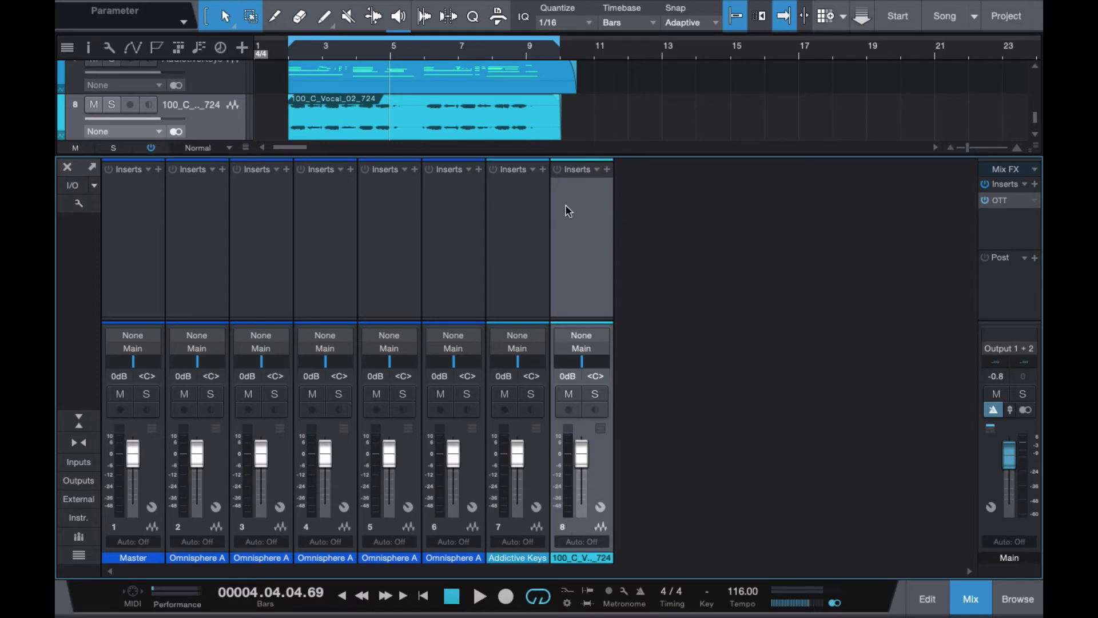
left_click(67, 166)
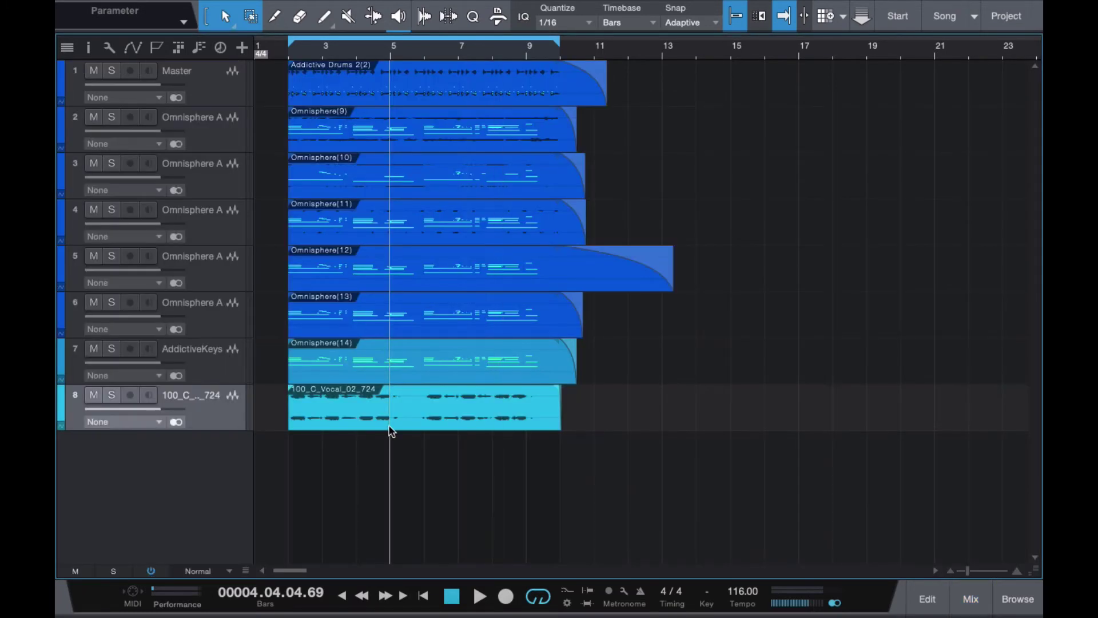
left_click(287, 51)
key("space")
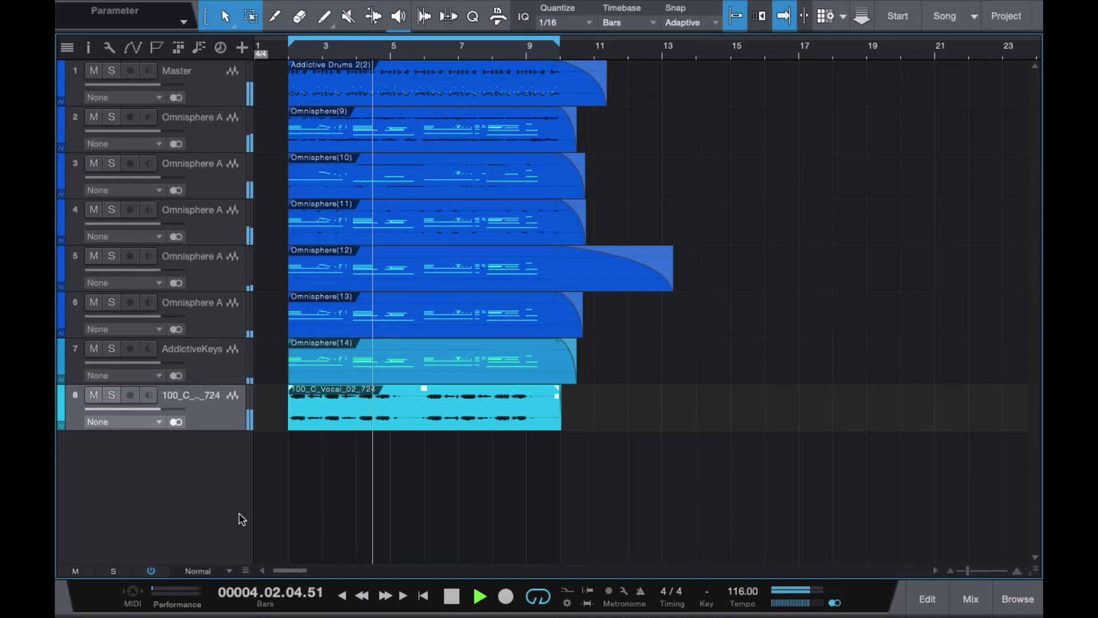
key("space")
- Transform the 100_C_Vocal_02_724 track back to realtime audio
right_click(196, 416)
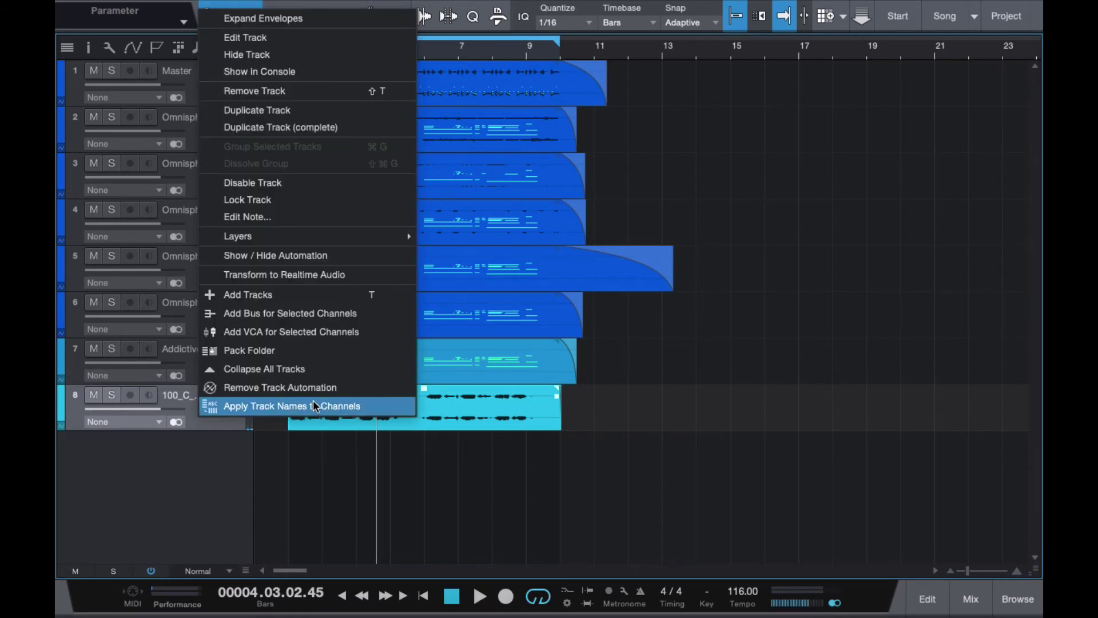
left_click(246, 275)
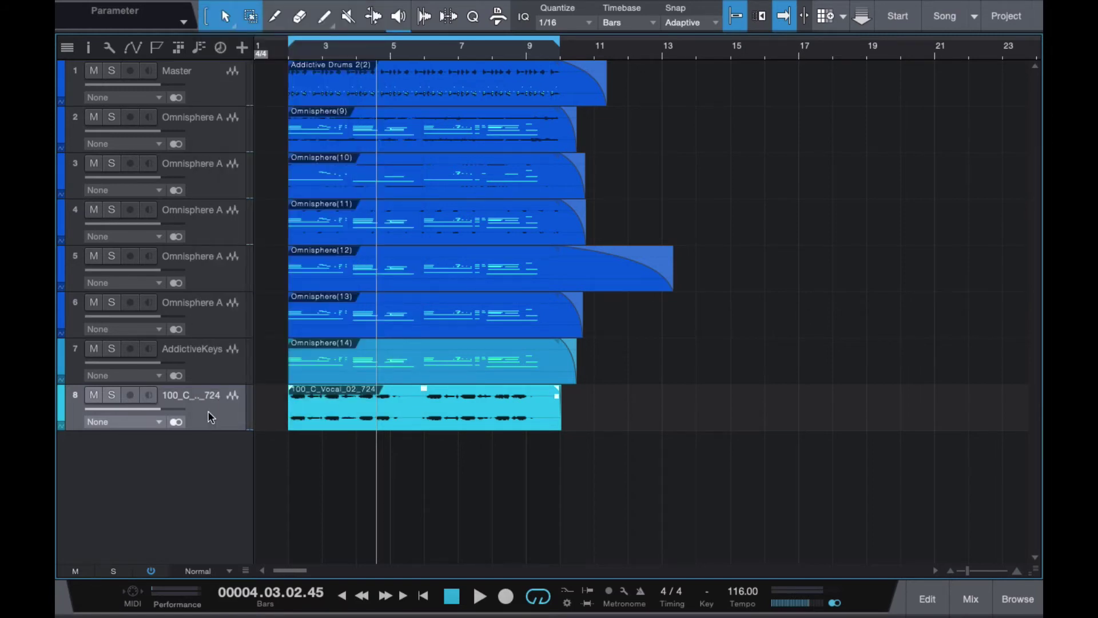
key("F3")
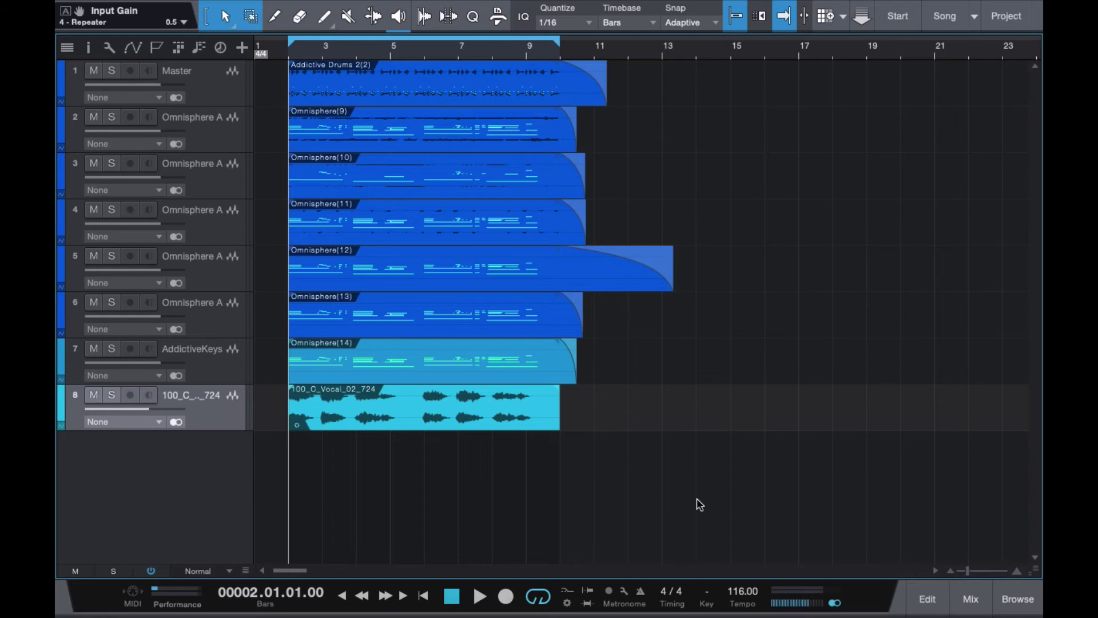
- Add an FX channel with a LittlePlate reverb and set its Low Cut to 339 Hz
left_click(975, 606)
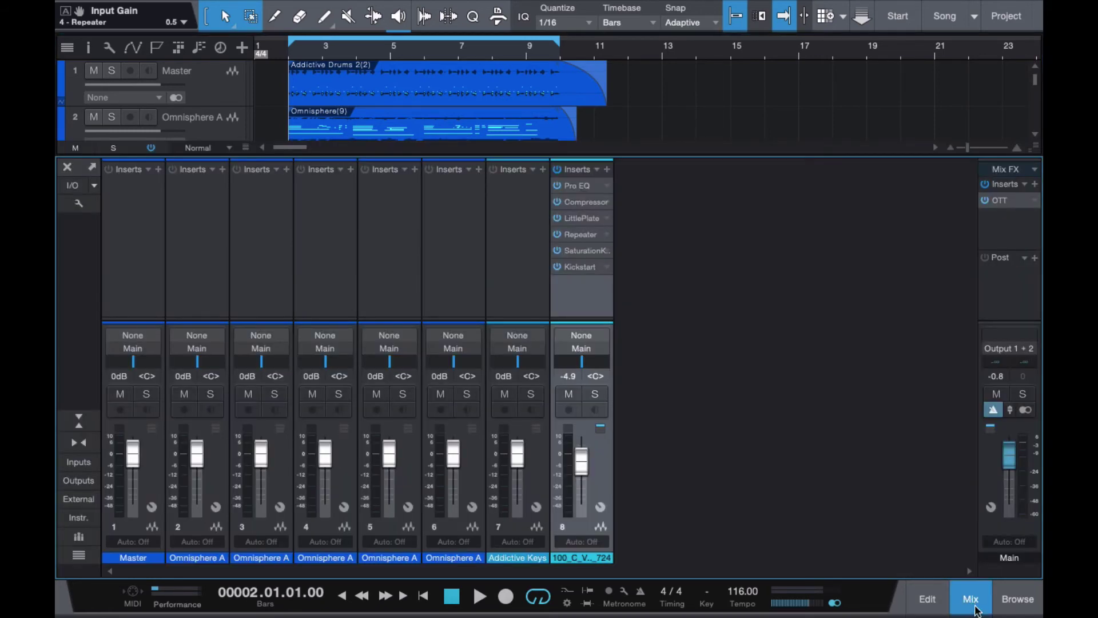
right_click(701, 312)
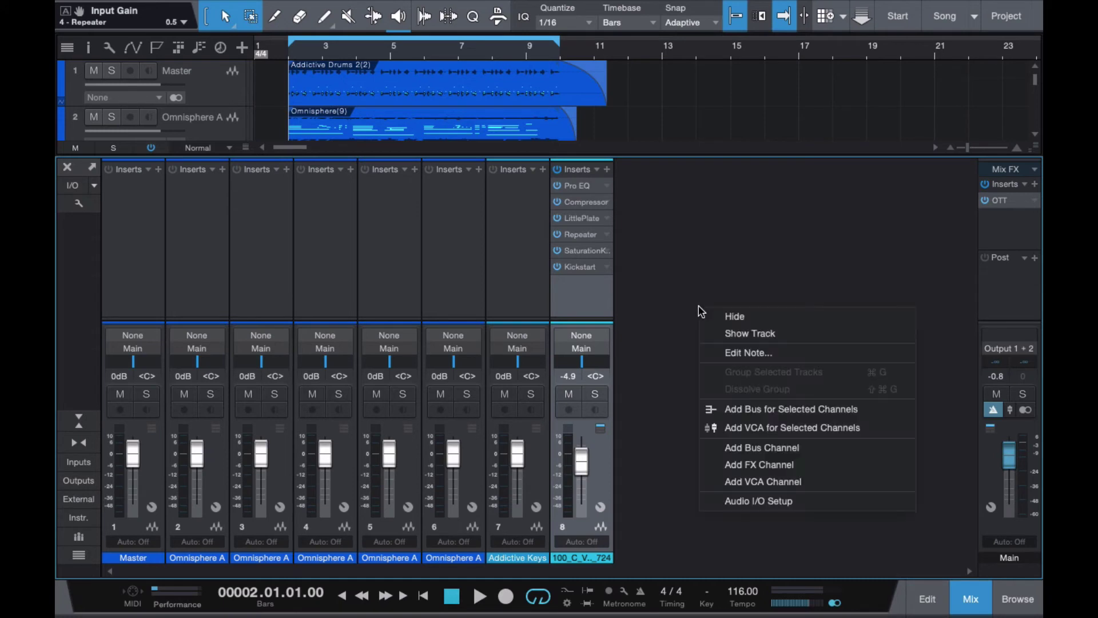
left_click(787, 464)
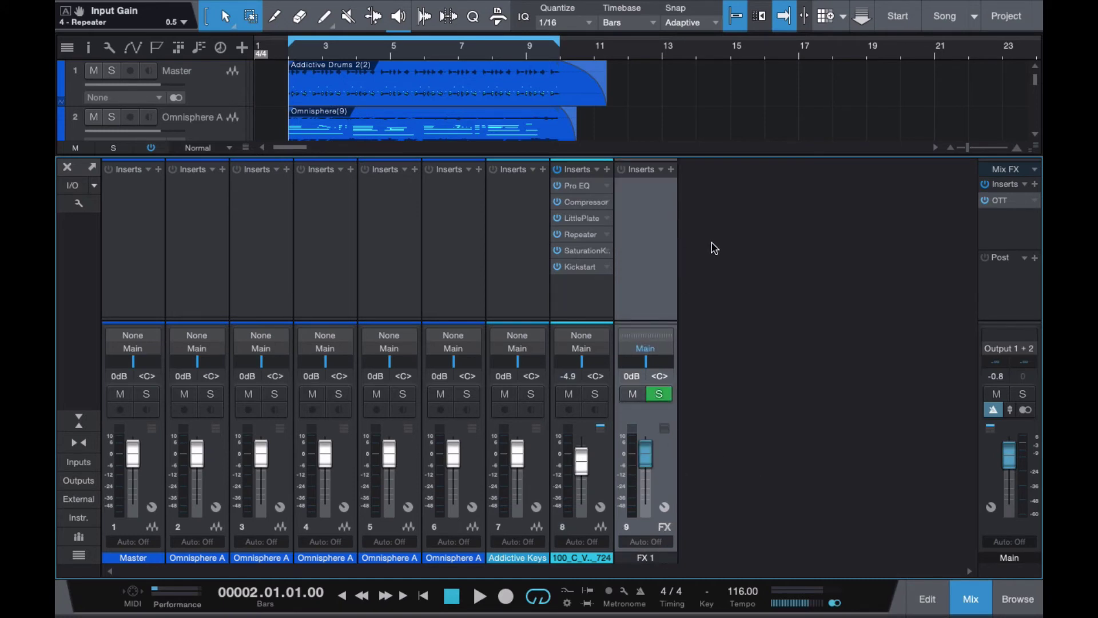
left_click(671, 170)
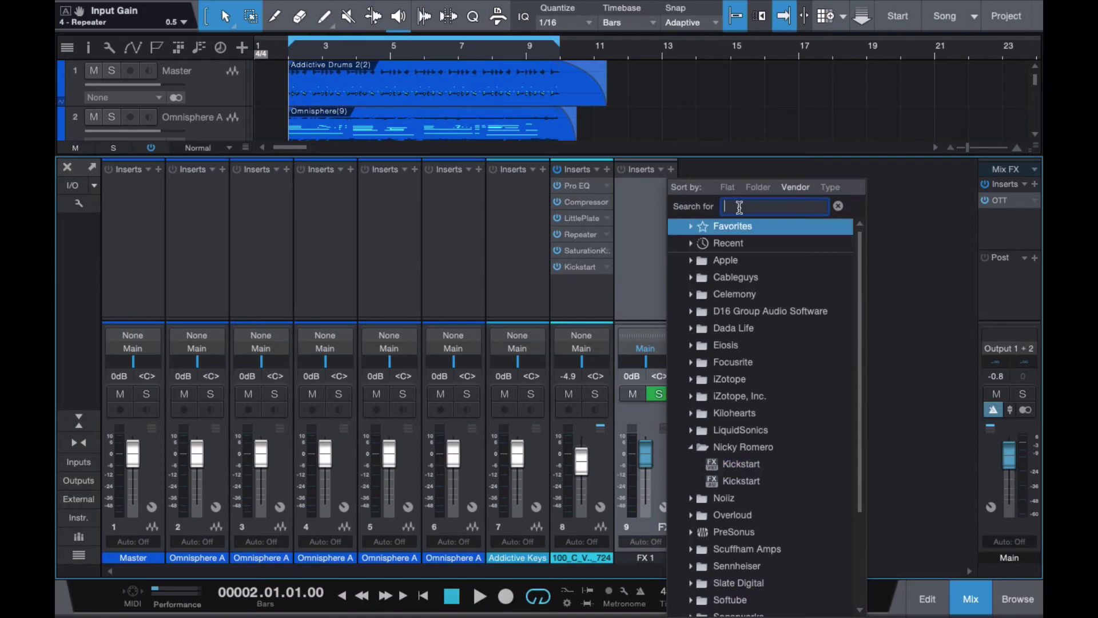
type("little")
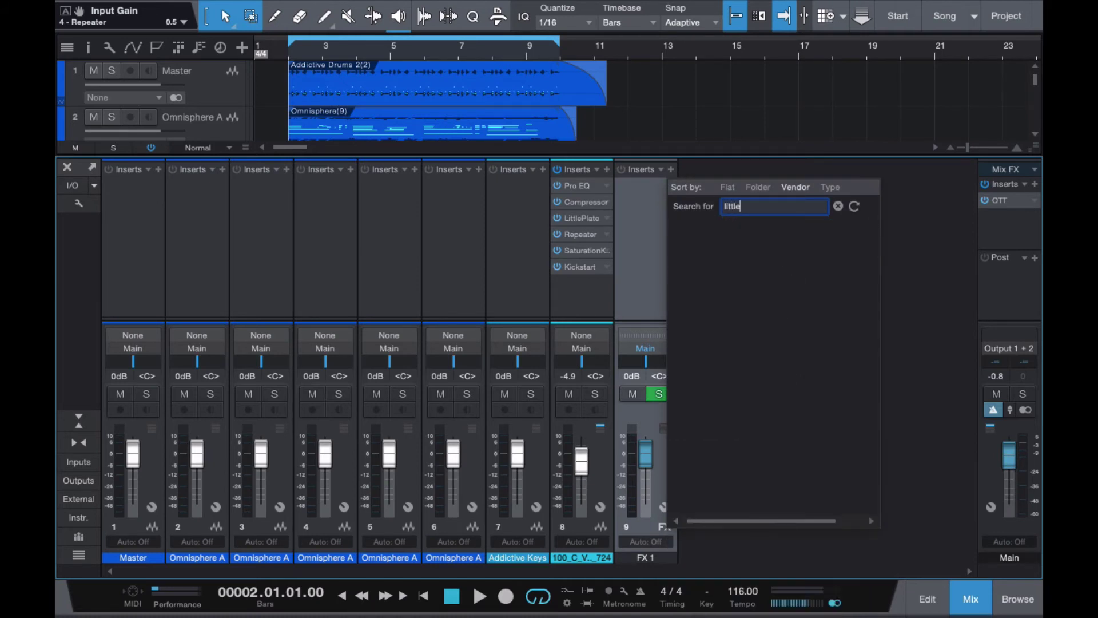
key("Escape")
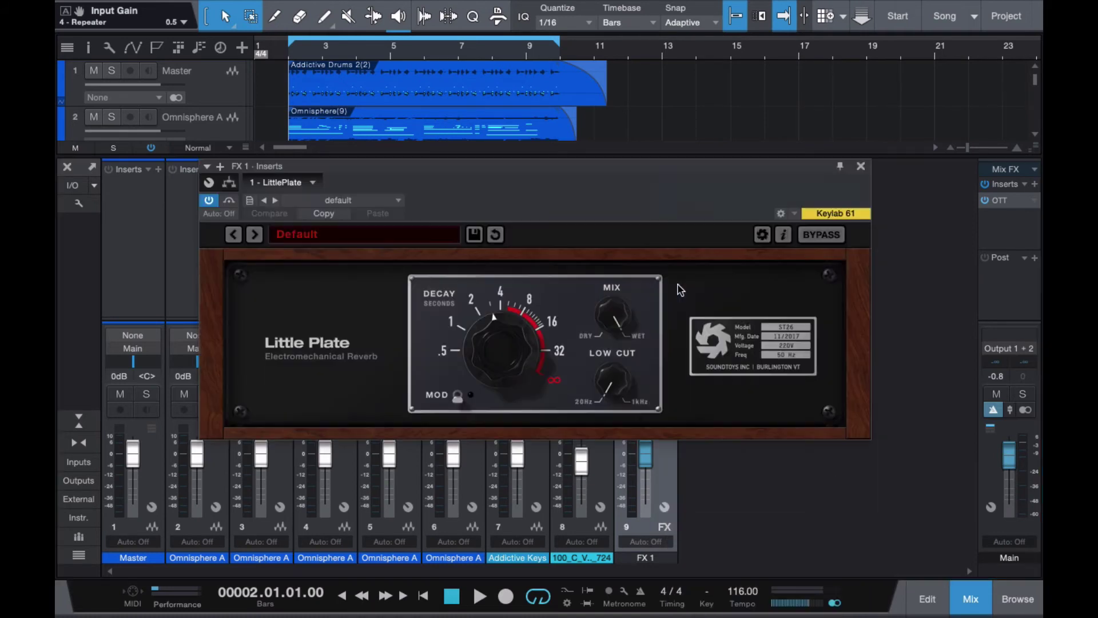
left_click_drag(612, 383, 601, 273)
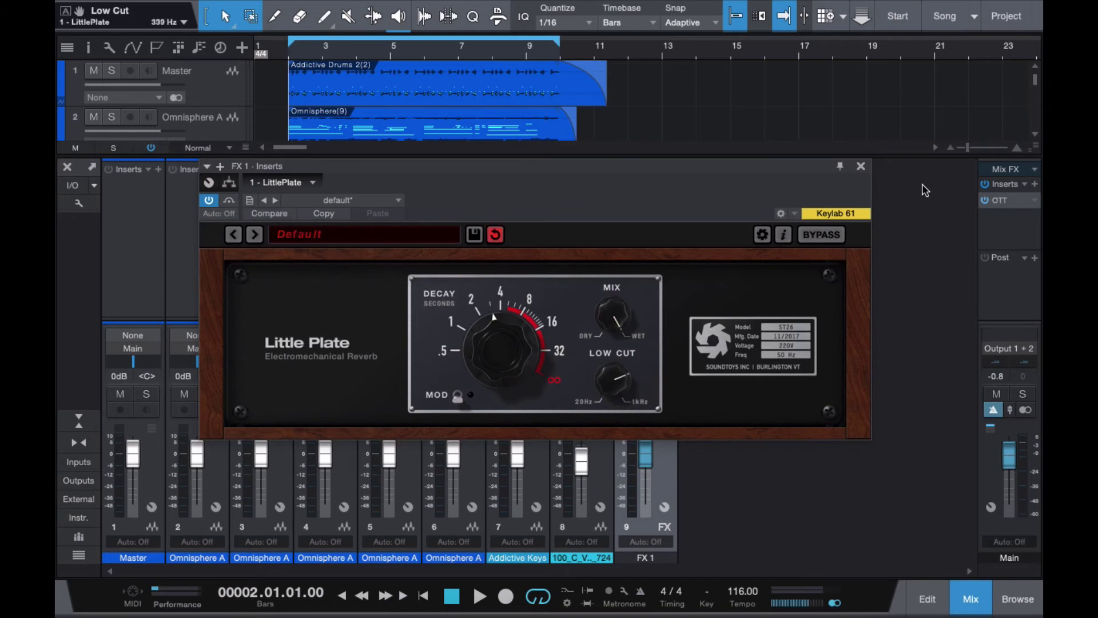
left_click(861, 166)
- Rename the FX 1 channel to 'Plate RVB'
double_click(645, 556)
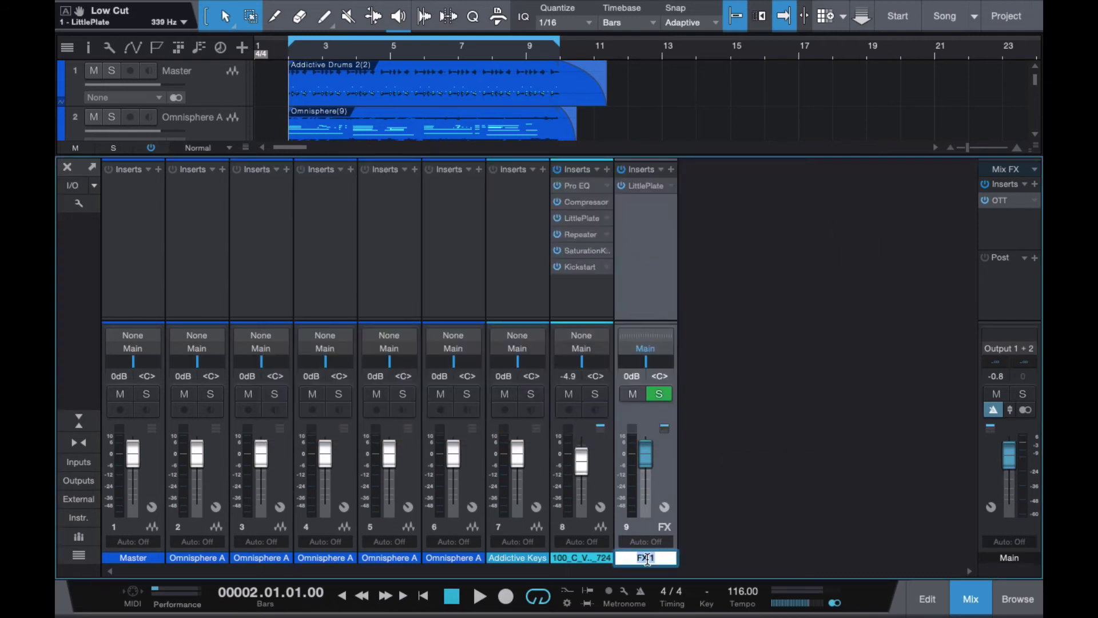
type("Plate RVB")
key("Return")
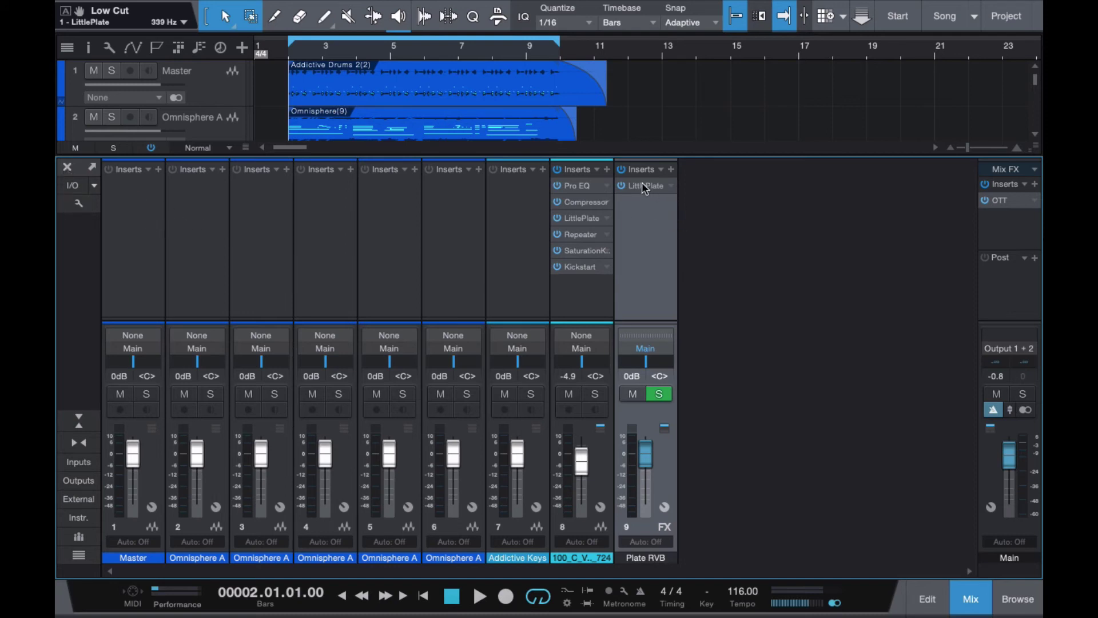
- Select mixer channels 3–5 and insert LittlePlate on them
mouse_move(644, 186)
left_mouse_down()
mouse_move(284, 227)
mouse_move(656, 194)
left_mouse_up()
left_click(275, 229)
left_click(411, 236, "shift")
left_click(414, 169)
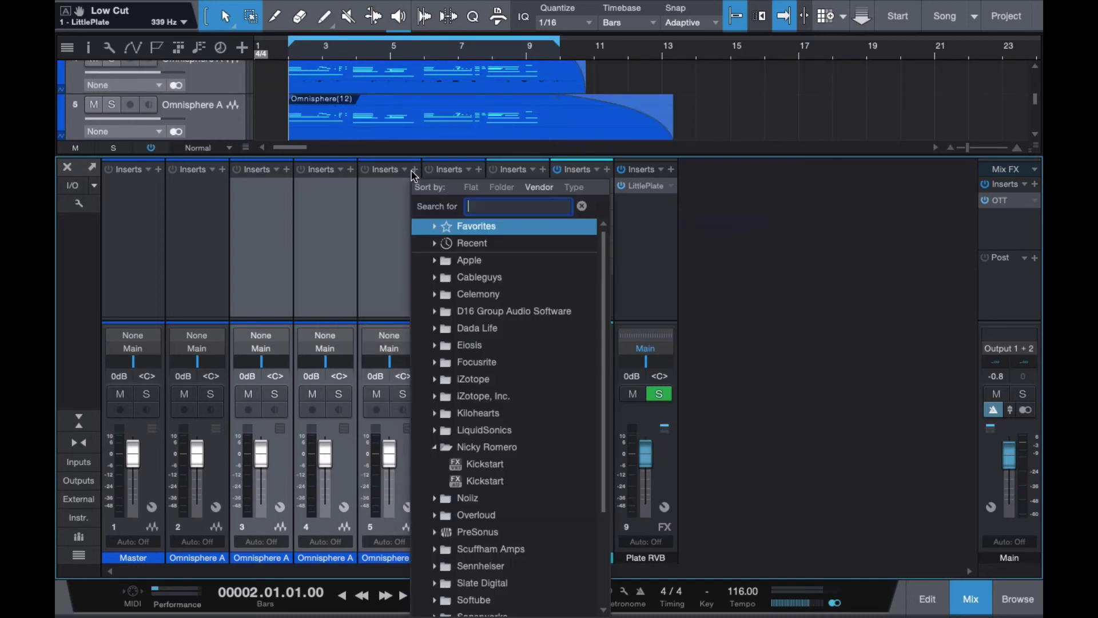
left_click(498, 206)
type("little")
left_click(461, 277)
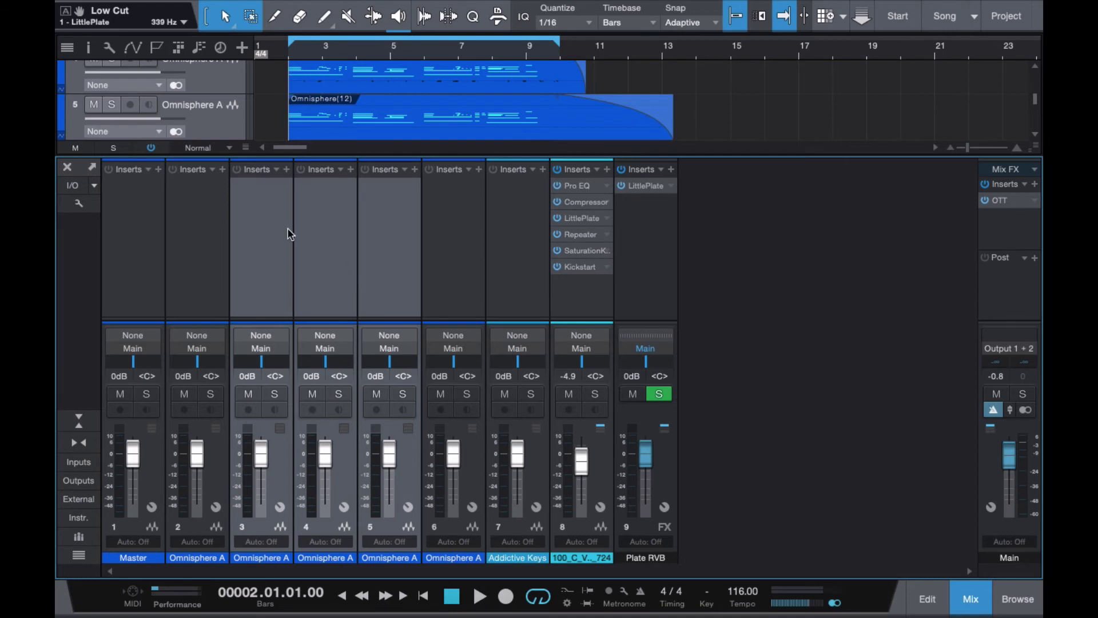
left_click(861, 167)
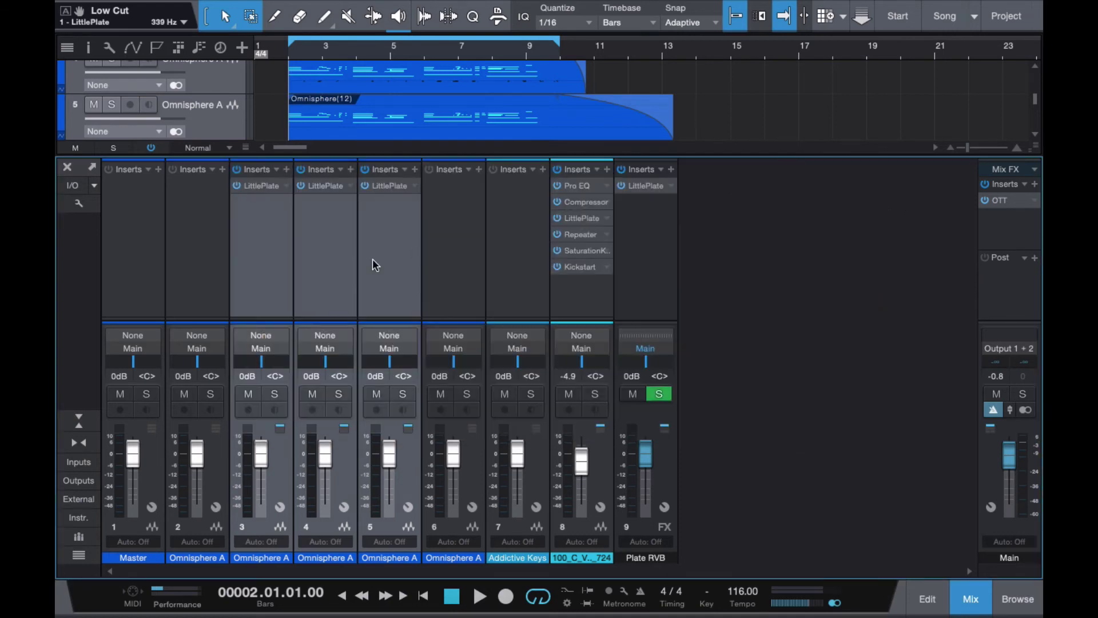
- Remove the LittlePlate inserts from channels 3–5 and add sends to Plate RVB
right_click(415, 187)
left_click(454, 359)
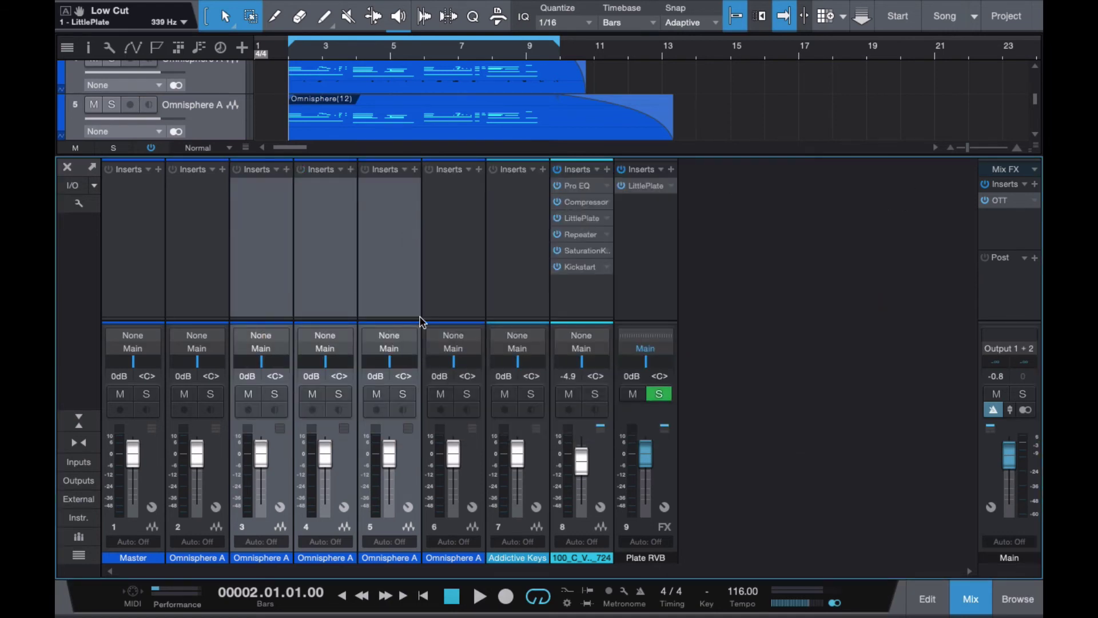
left_click_drag(386, 309, 385, 263)
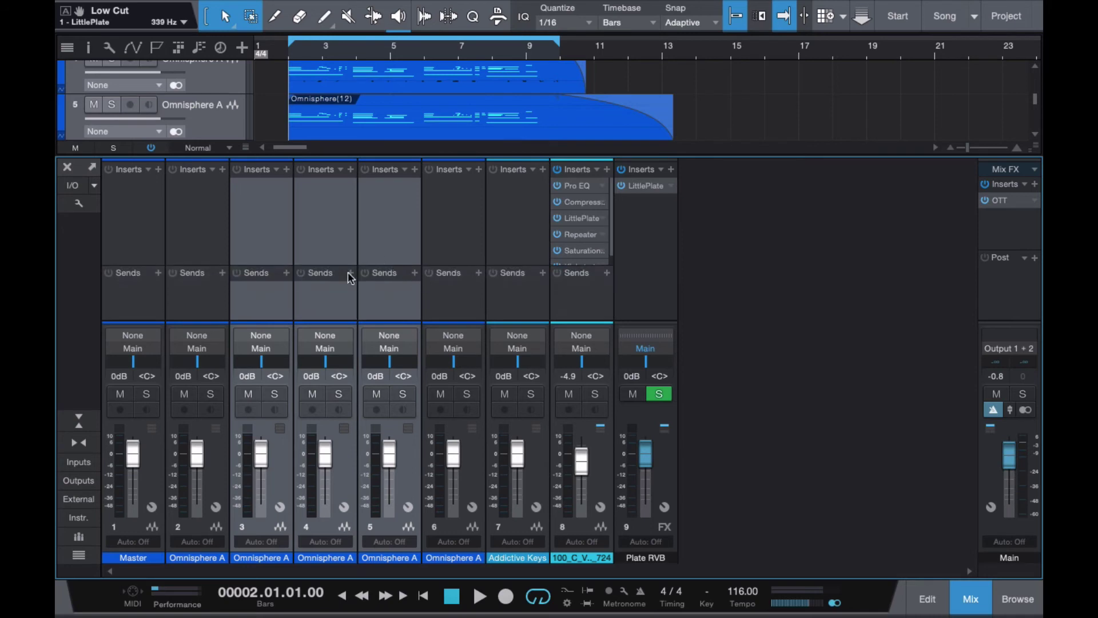
left_click(415, 273)
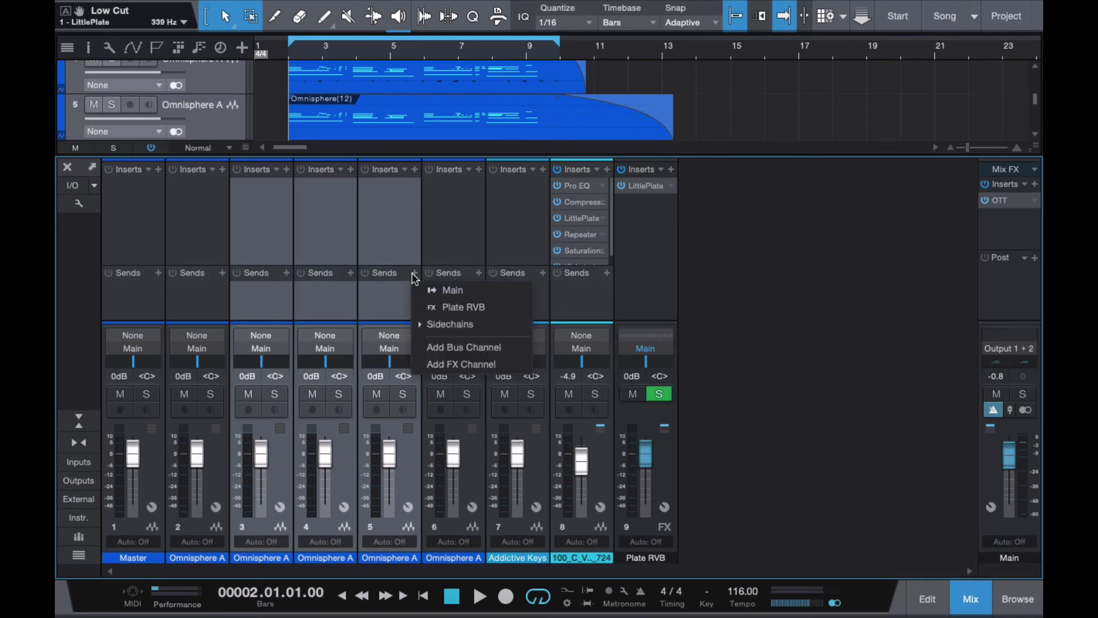
left_click(452, 307)
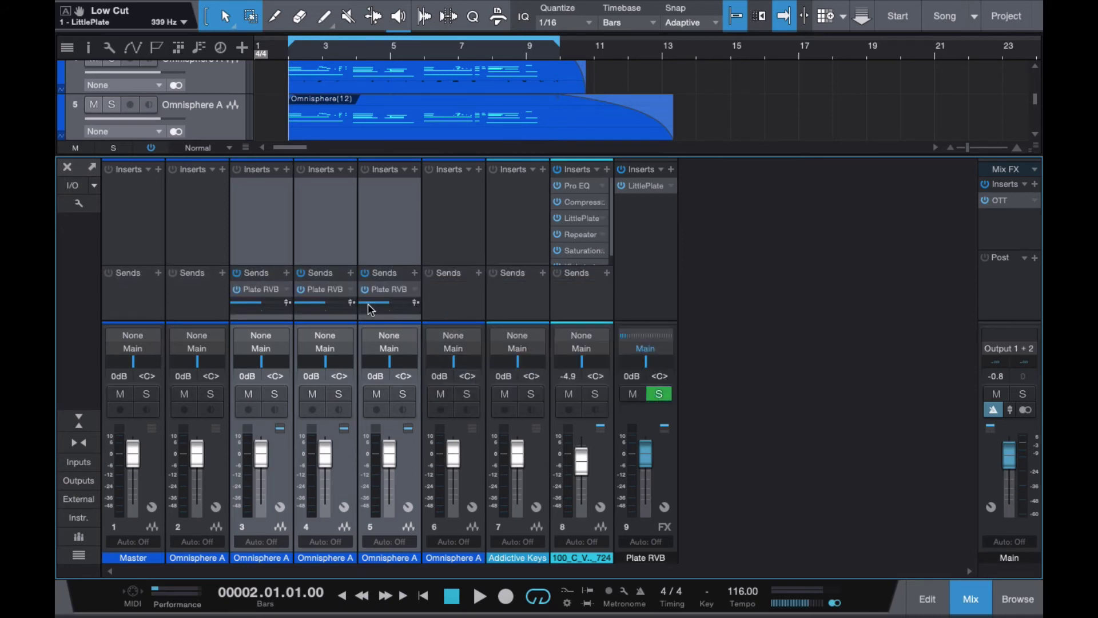
- Solo channels 3–5 and play them, adjusting the Plate RVB send level and bypassing the sends briefly to compare
left_click(402, 394)
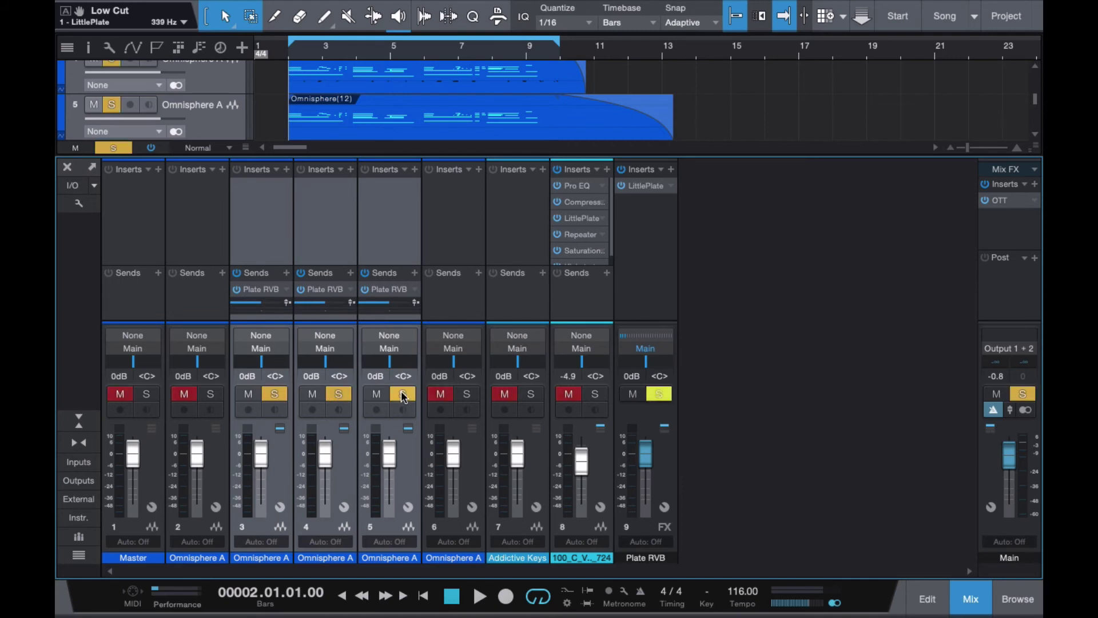
key("space")
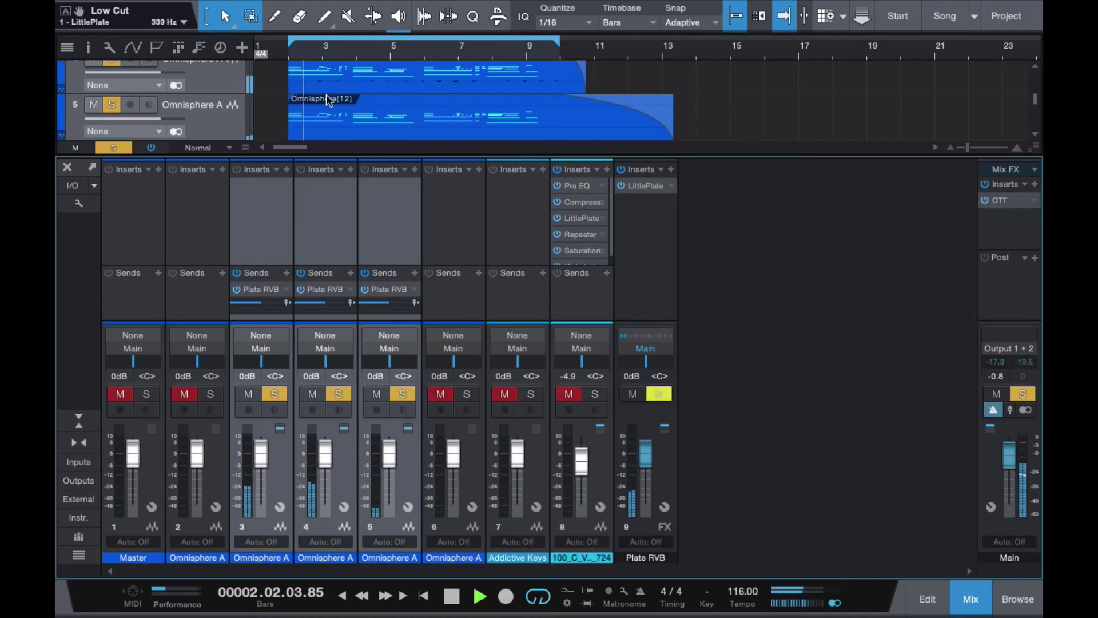
left_click_drag(390, 303, 403, 308)
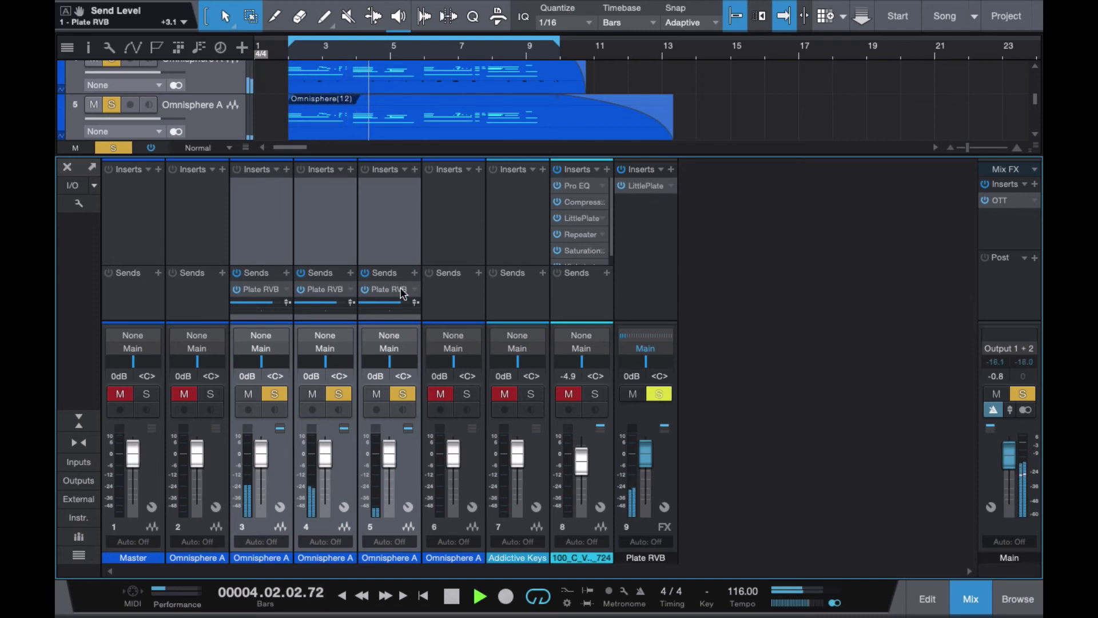
left_click(365, 274)
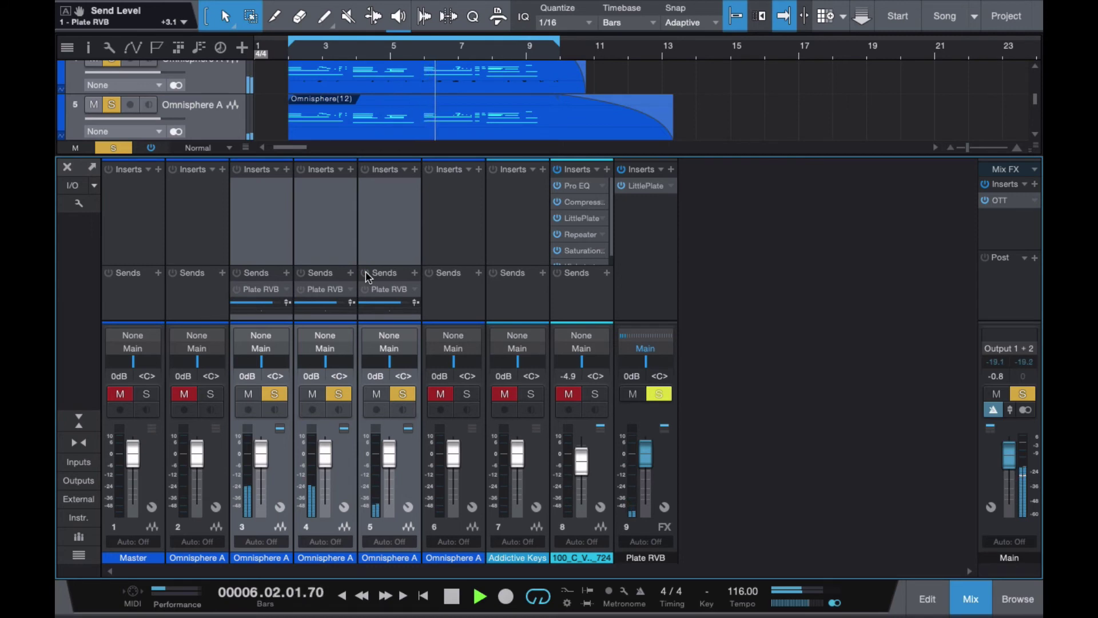
left_click(365, 273)
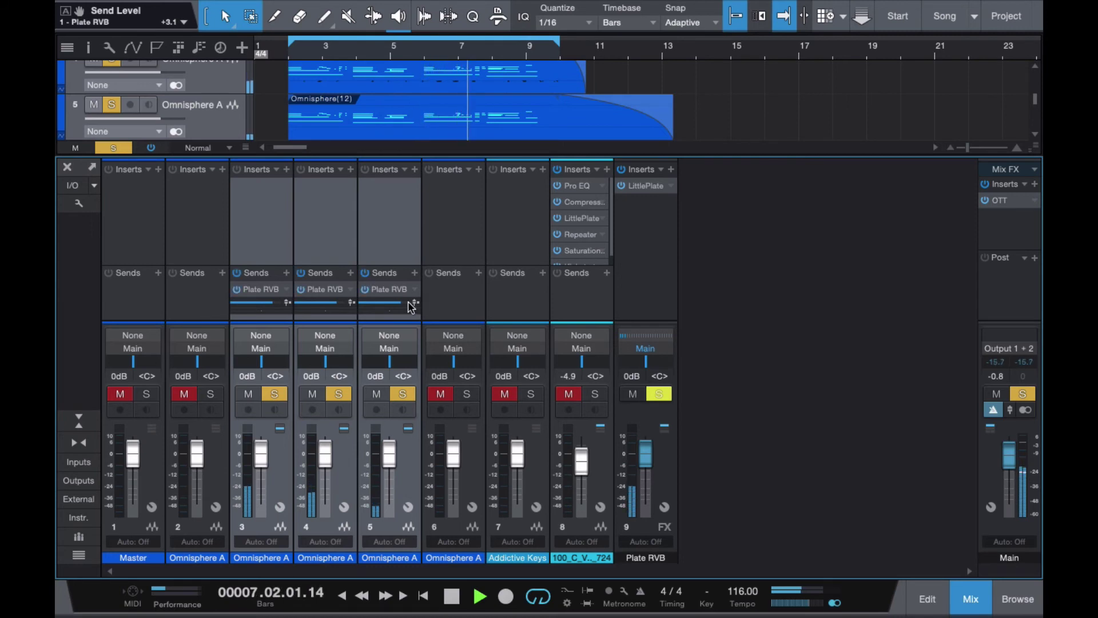
mouse_move(403, 301)
left_mouse_down()
mouse_move(373, 309)
mouse_move(409, 309)
mouse_move(378, 315)
mouse_move(392, 313)
left_mouse_up()
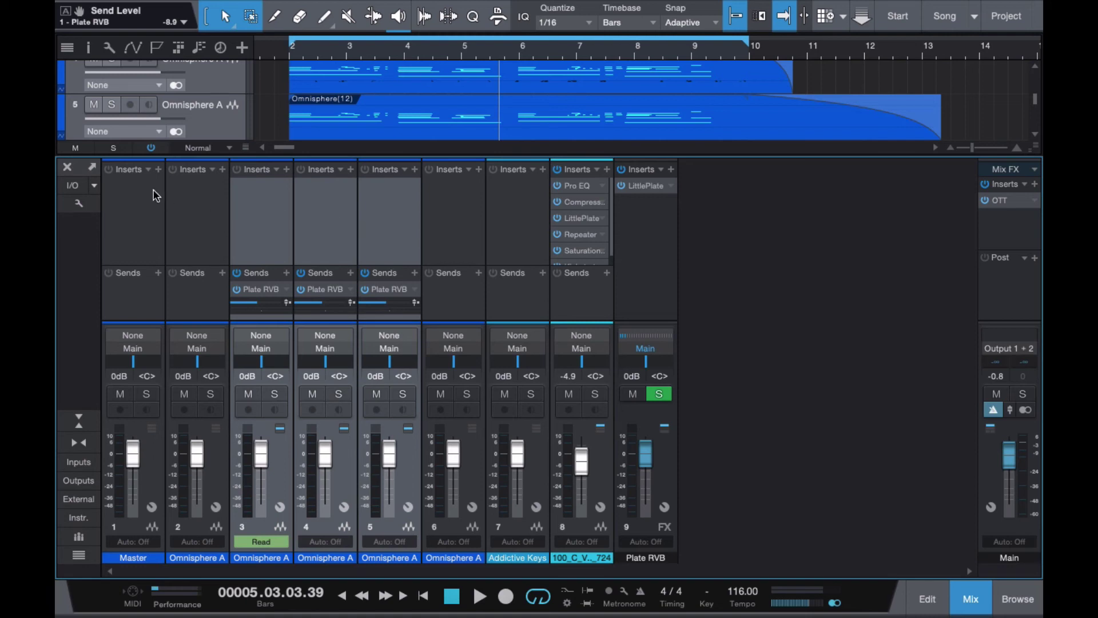
- Show track 4's Plate RVB Send Level automation lane and set it to Read mode
left_click(268, 231)
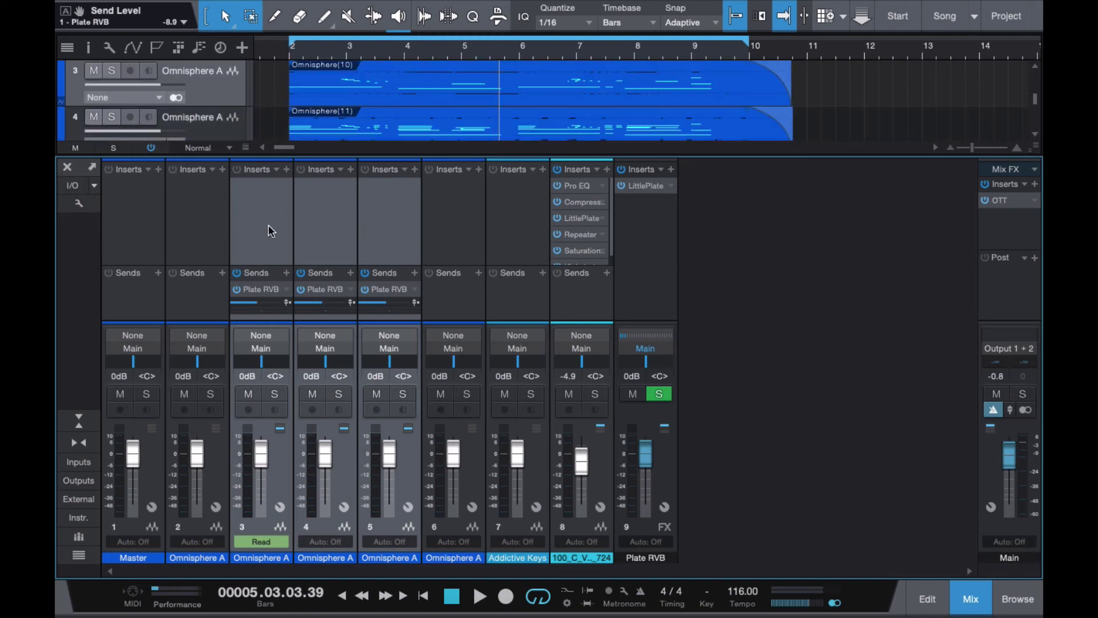
left_click(338, 241)
right_click(323, 308)
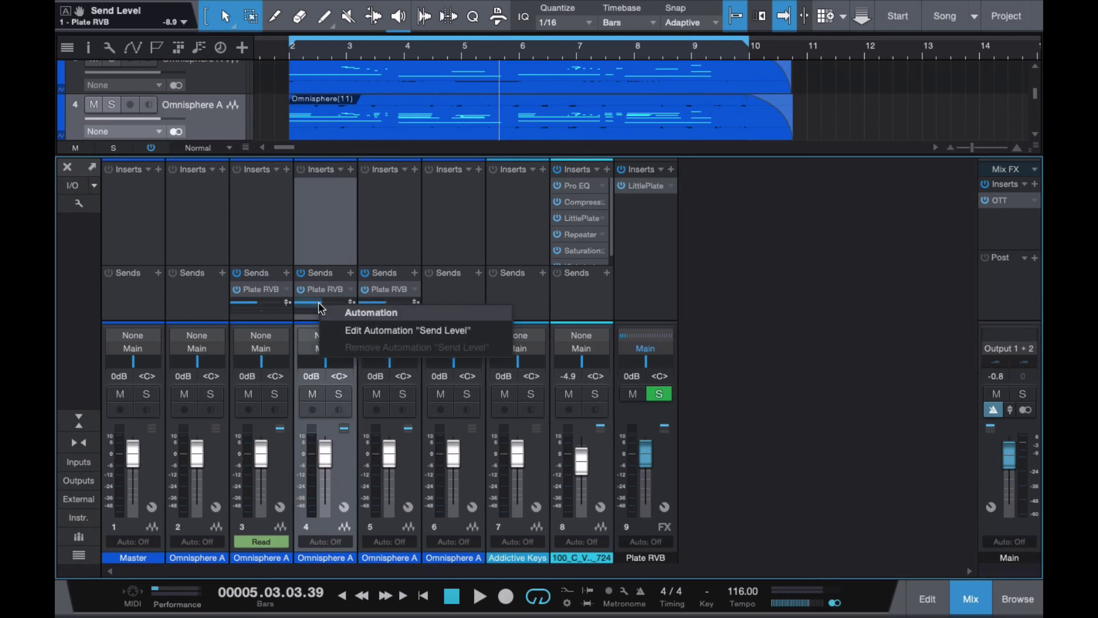
left_click(385, 327)
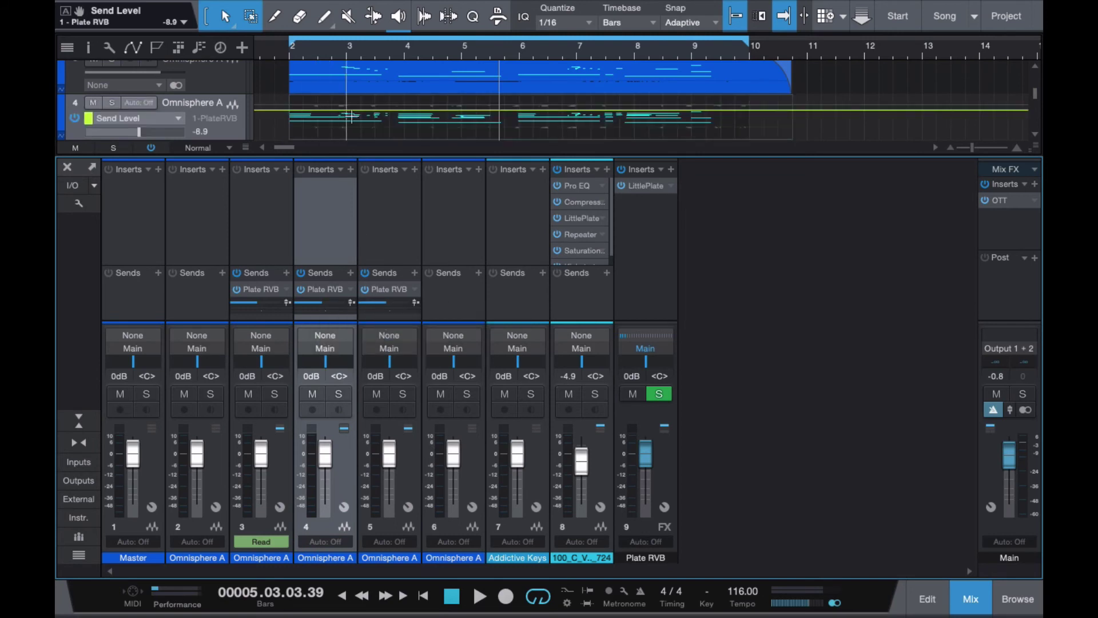
left_click(404, 109)
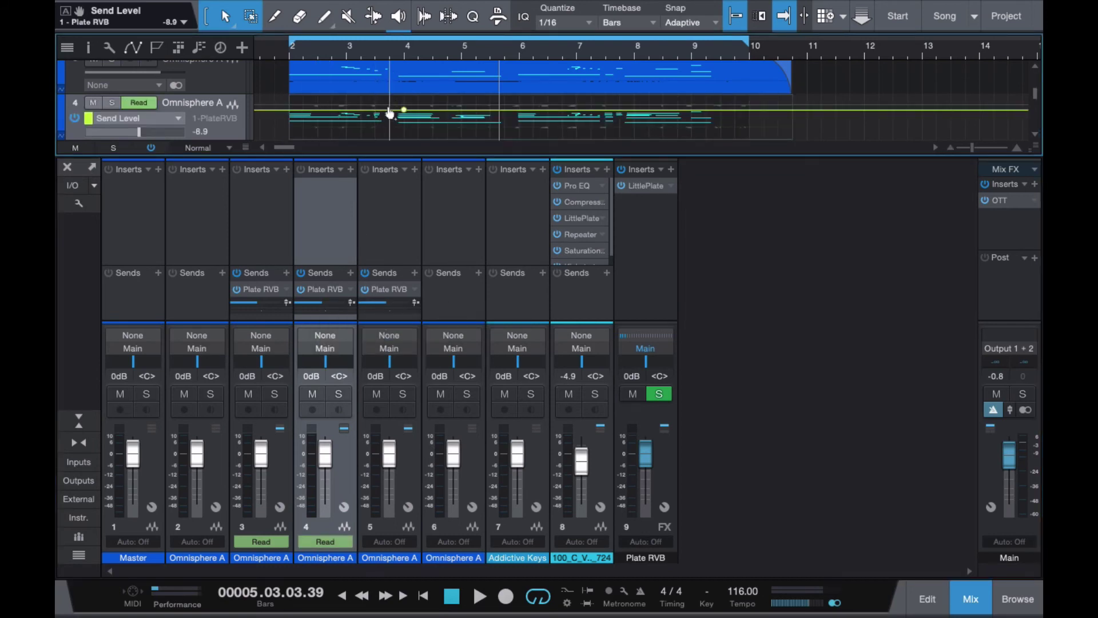
- Pull the send level down before bar 4 and raise it from bar 4, auditioning track 4 soloed
left_click_drag(404, 109, 400, 130)
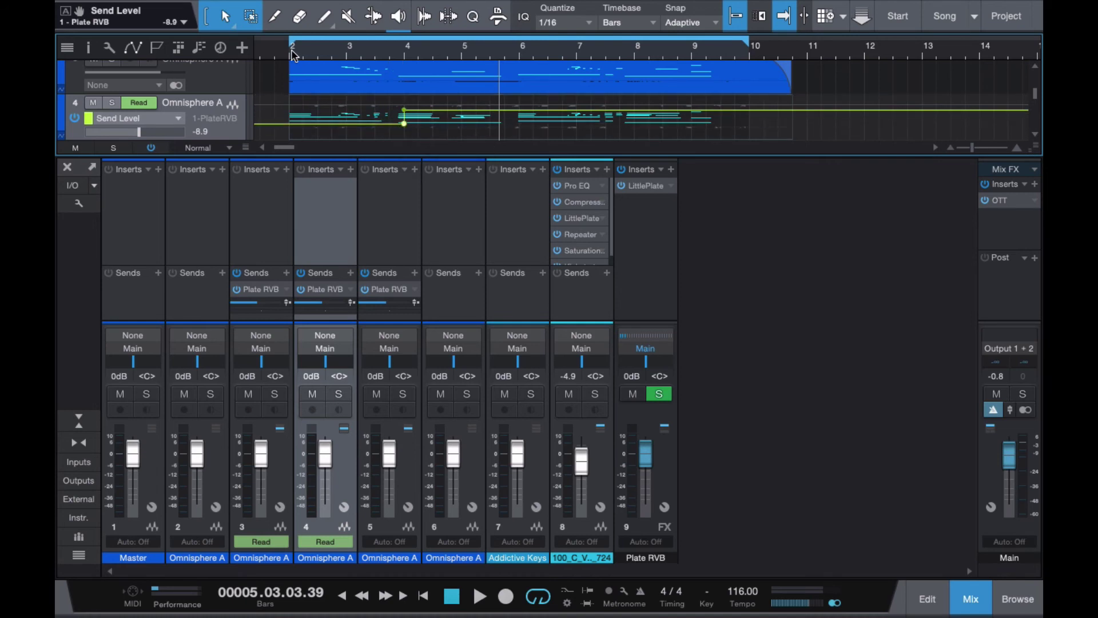
key("comma")
left_click(114, 104)
key("space")
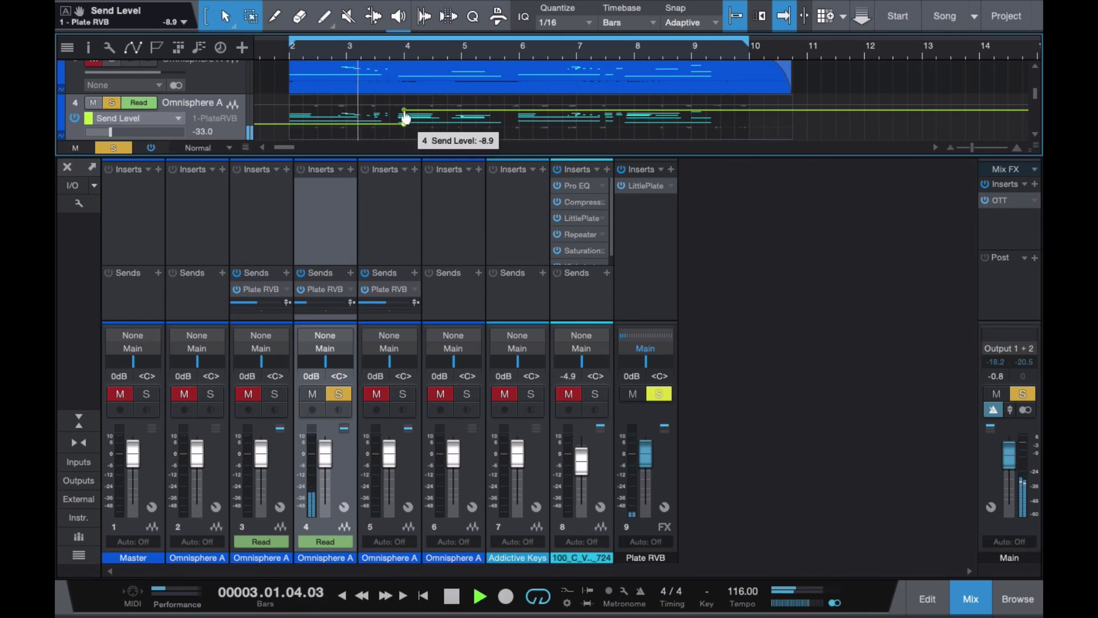
left_click_drag(404, 111, 394, 77)
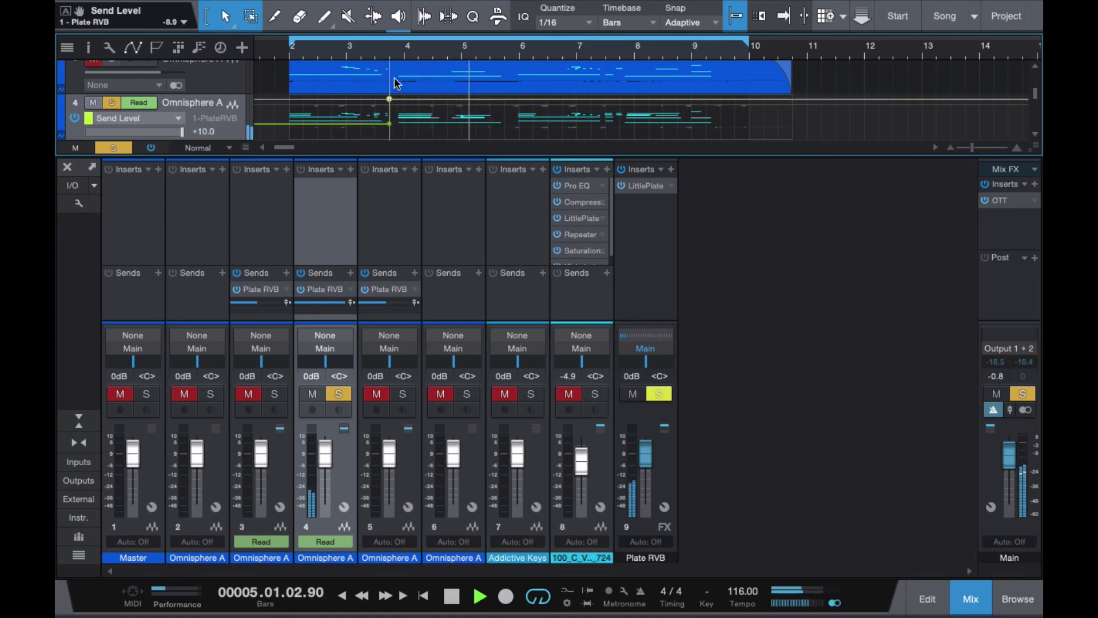
key("space")
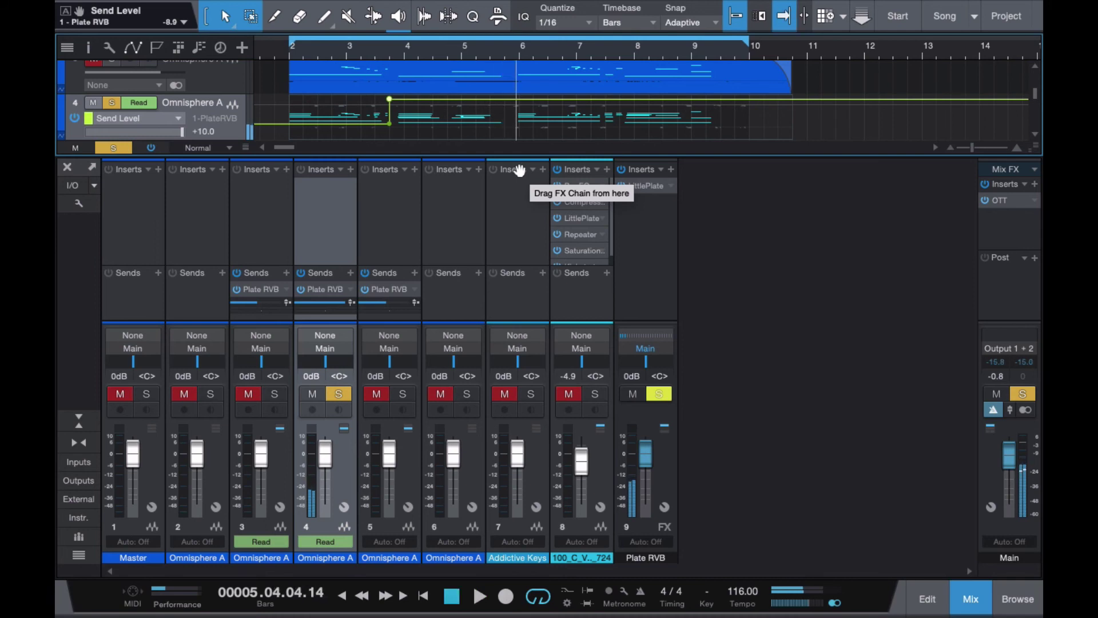
- Add a point near bar 6 dropping the send to about -40 dB, play it back, then unsolo track 4
left_click(504, 100)
left_click_drag(517, 100, 517, 134)
key("space")
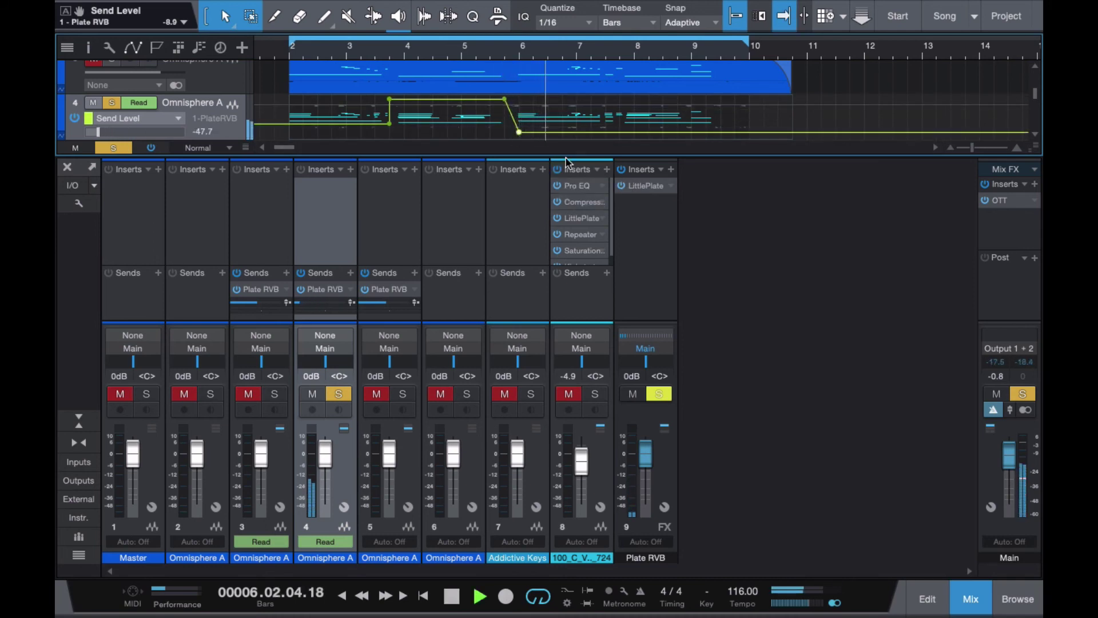
key("space")
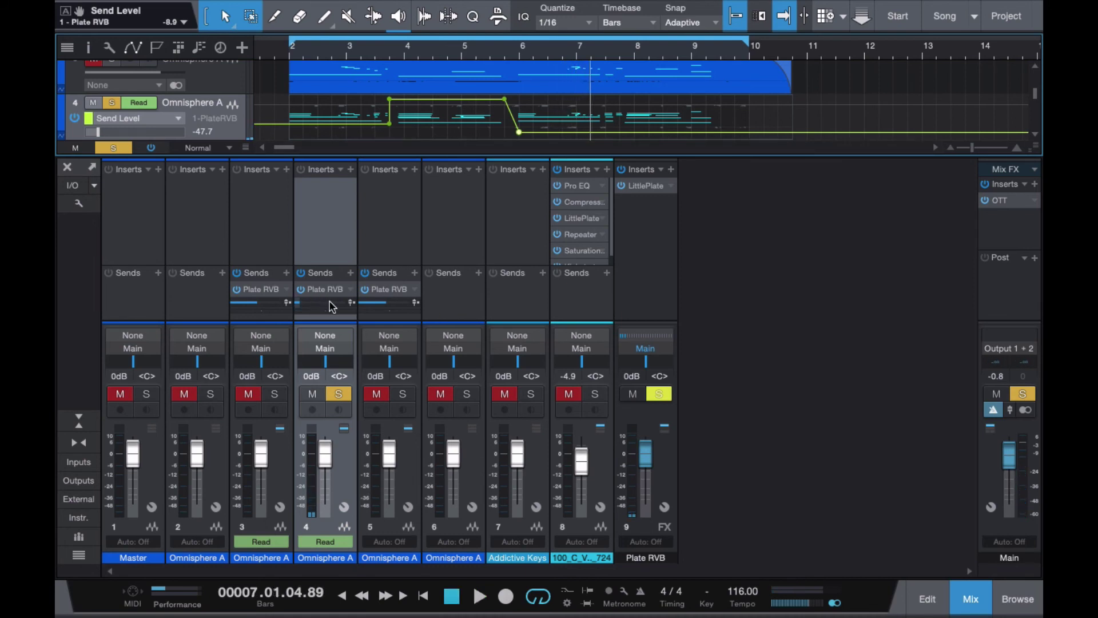
mouse_move(331, 307)
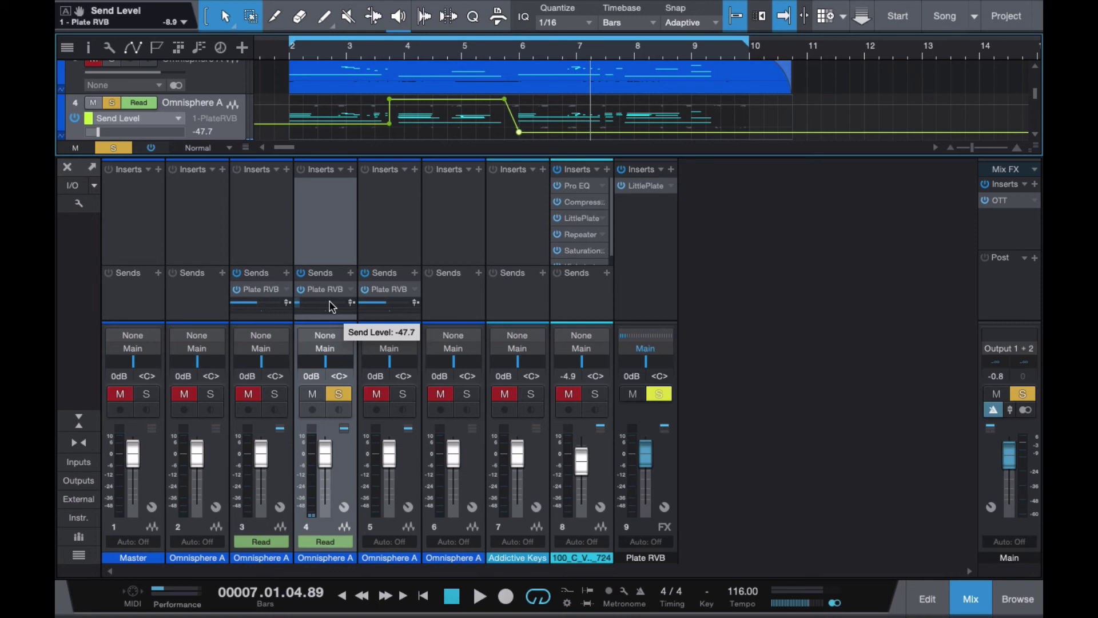
left_click(339, 394)
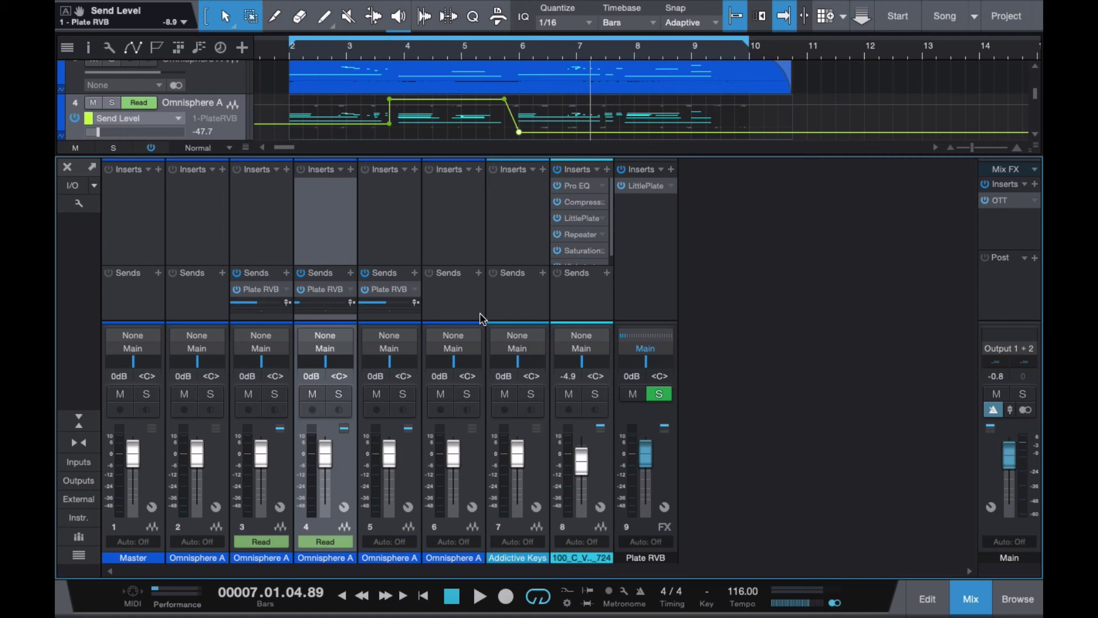
left_click(674, 253)
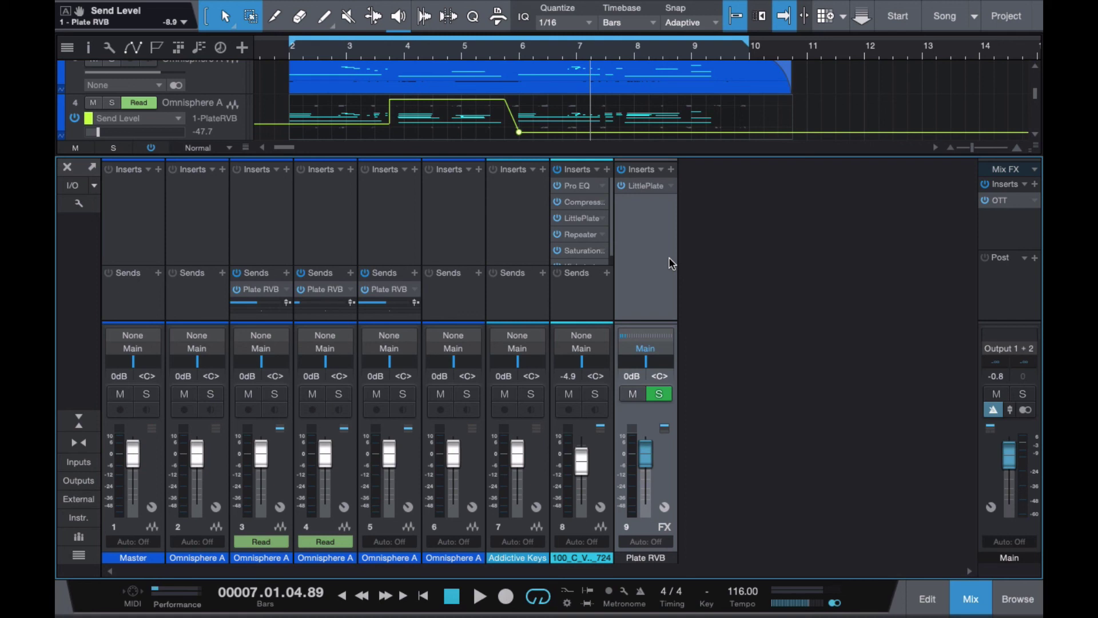
right_click(733, 307)
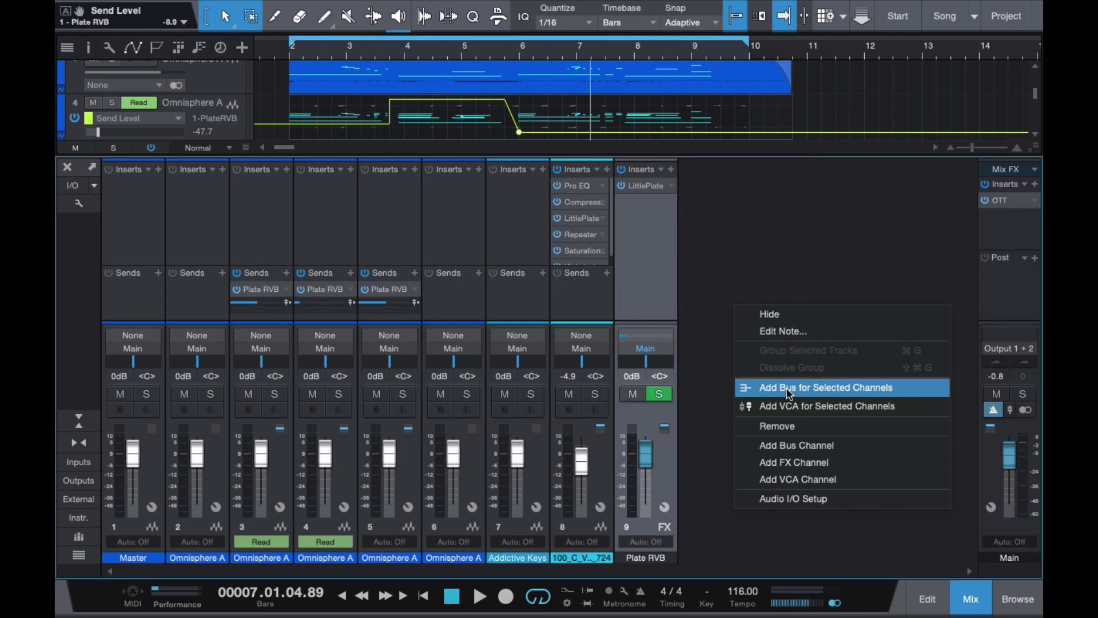
left_click(734, 250)
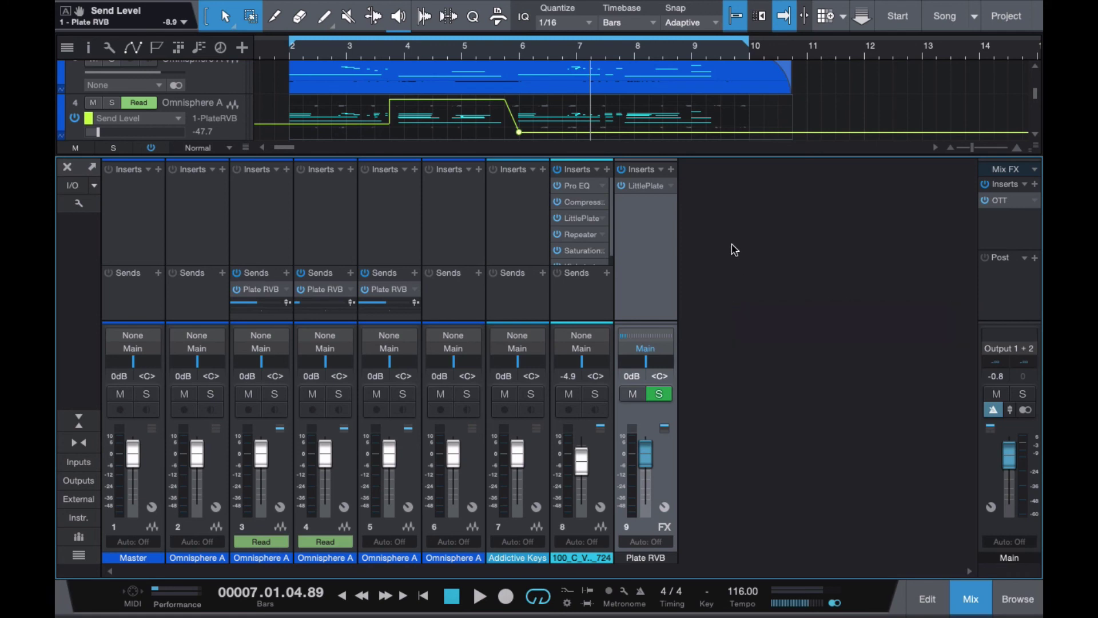